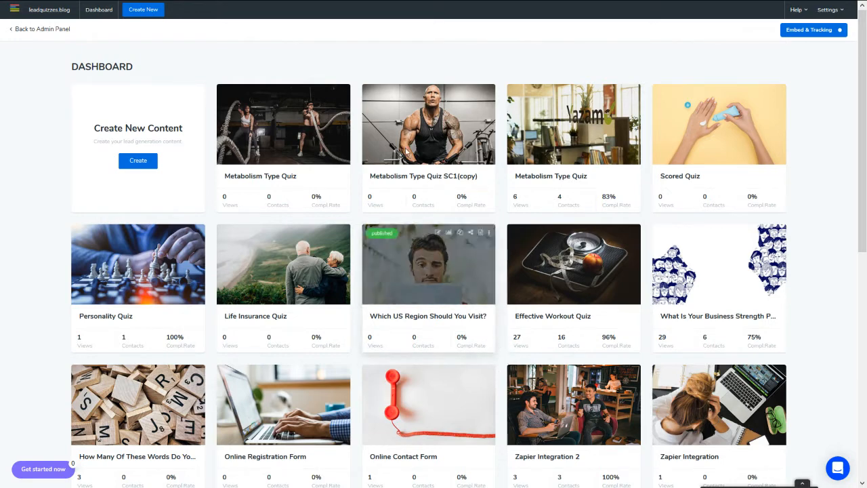
Step: On the Zapier dashboard, pair LeadQuizzes 3 as the trigger app with ConvertKit as the action app
mouse_move(266, 2)
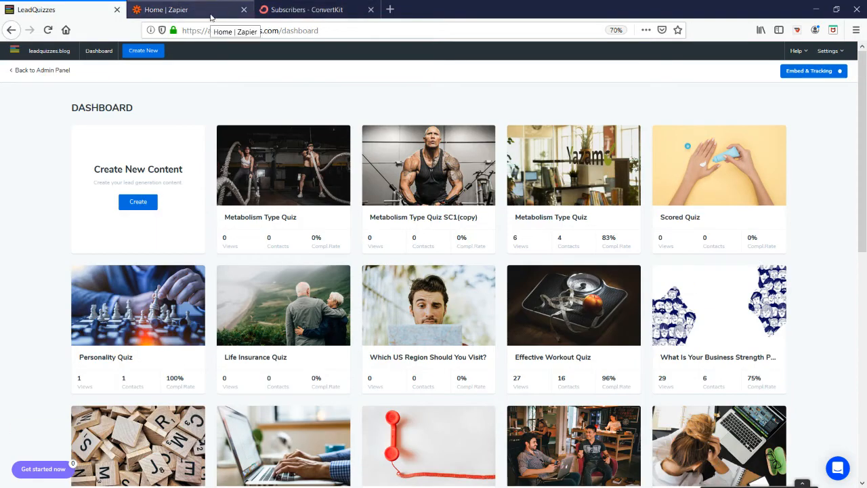
left_click(211, 17)
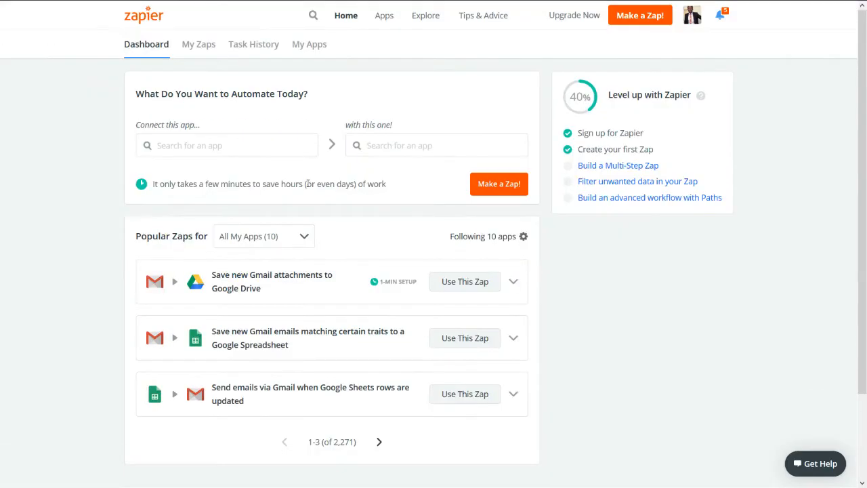
left_click(186, 143)
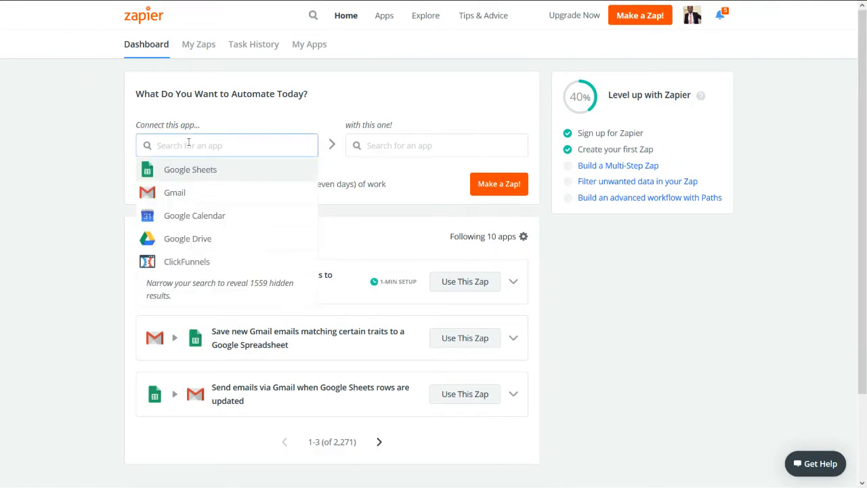
type("Leadqu")
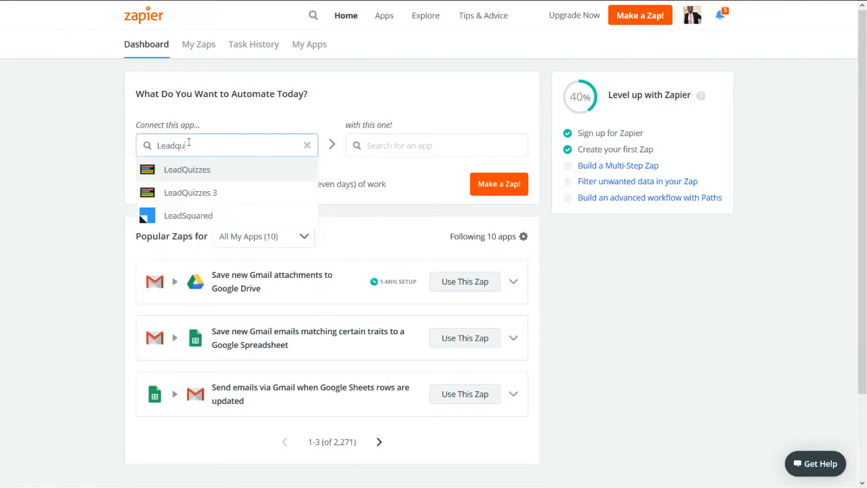
type("izzes 3")
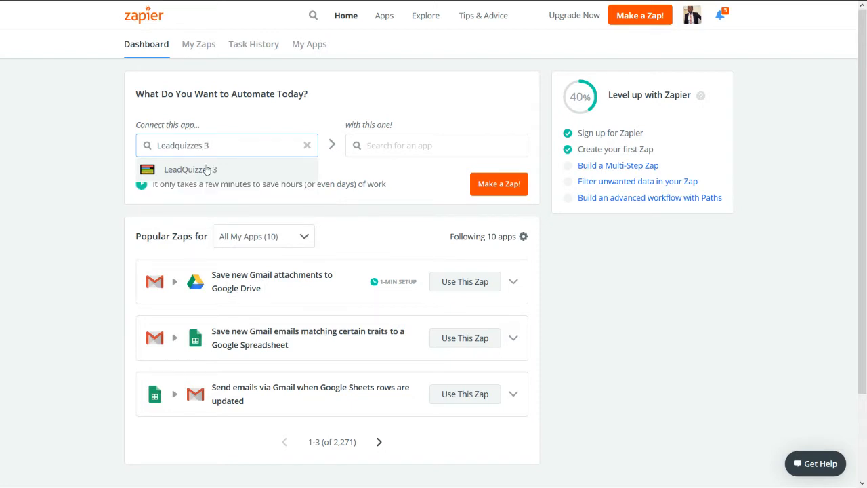
left_click(206, 170)
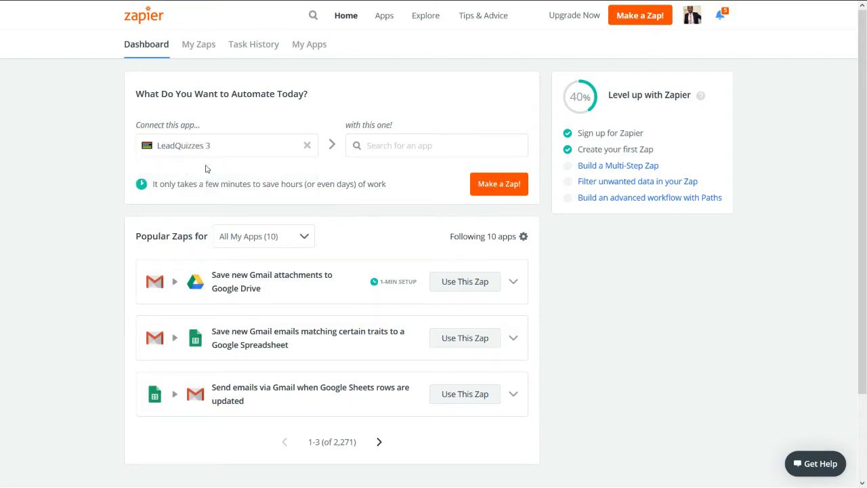
left_click(383, 145)
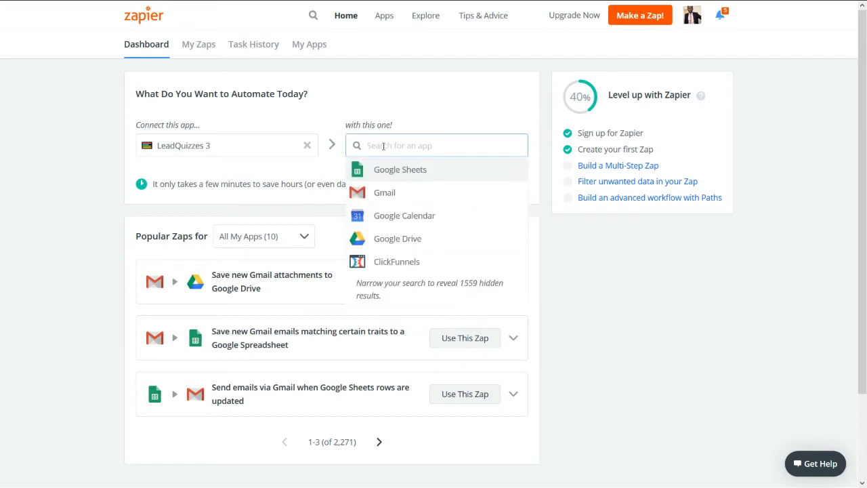
type("conver")
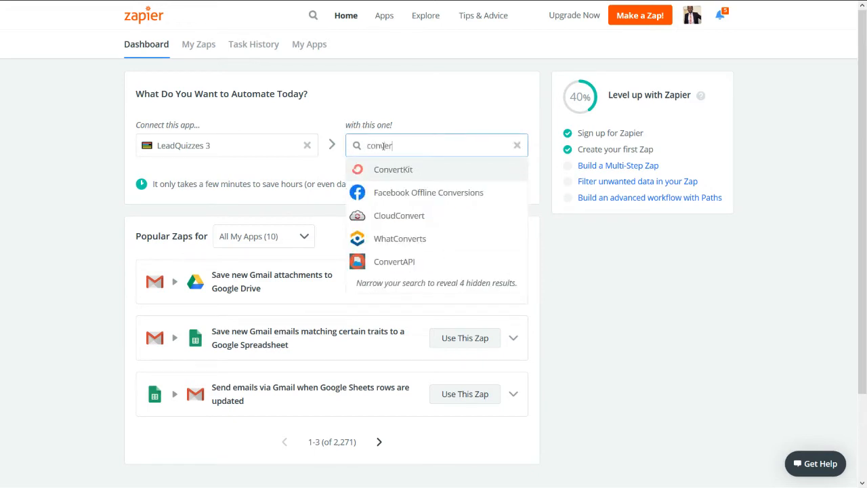
type("t")
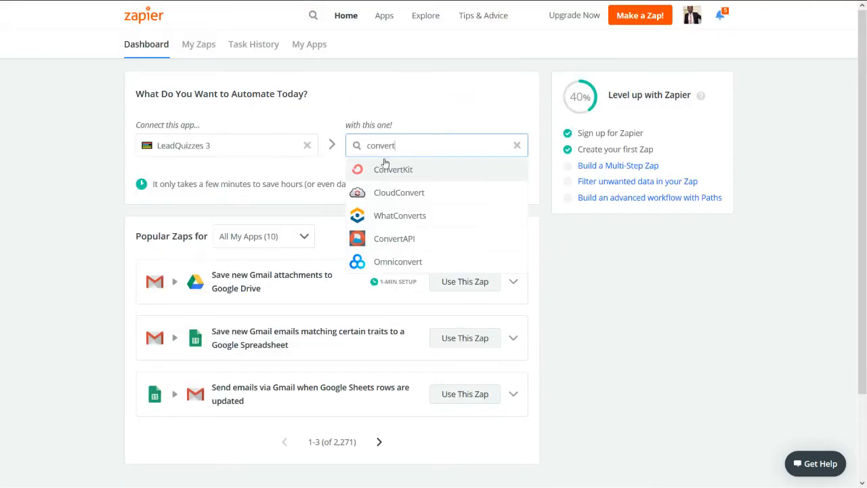
left_click(383, 169)
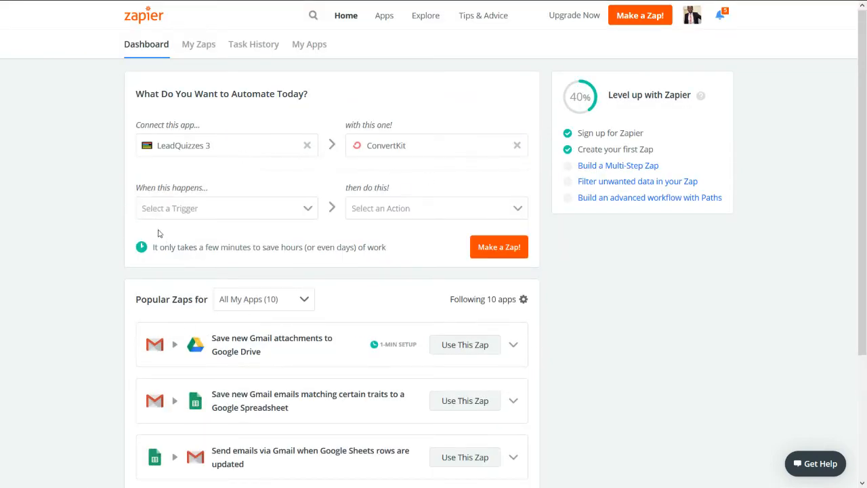
Step: Choose the New Response trigger and Add Subscriber to Form action, then create the zap
left_click(255, 212)
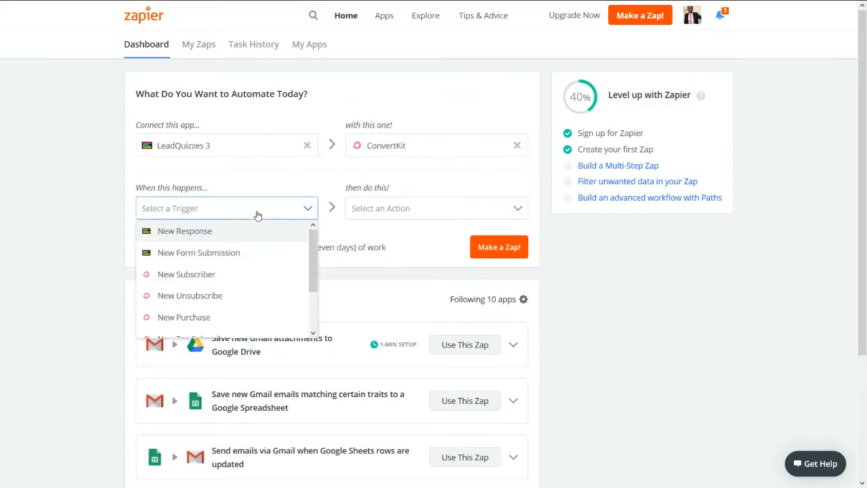
left_click(220, 237)
left_click(392, 215)
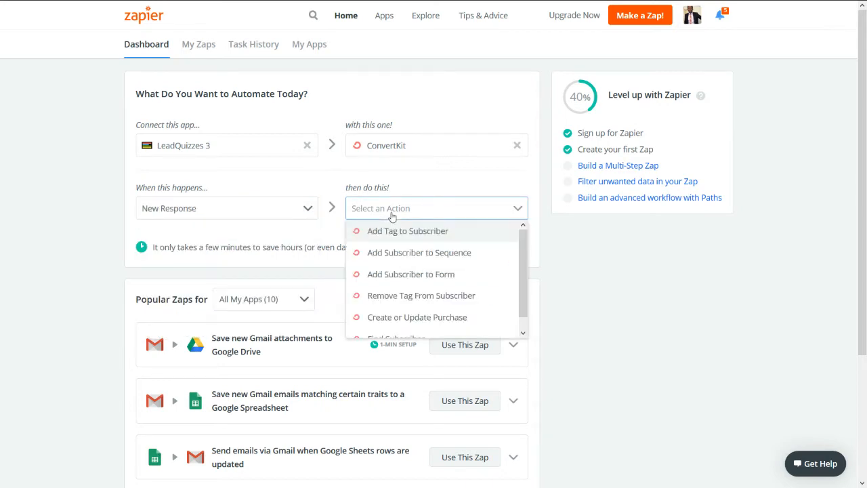
left_click(419, 279)
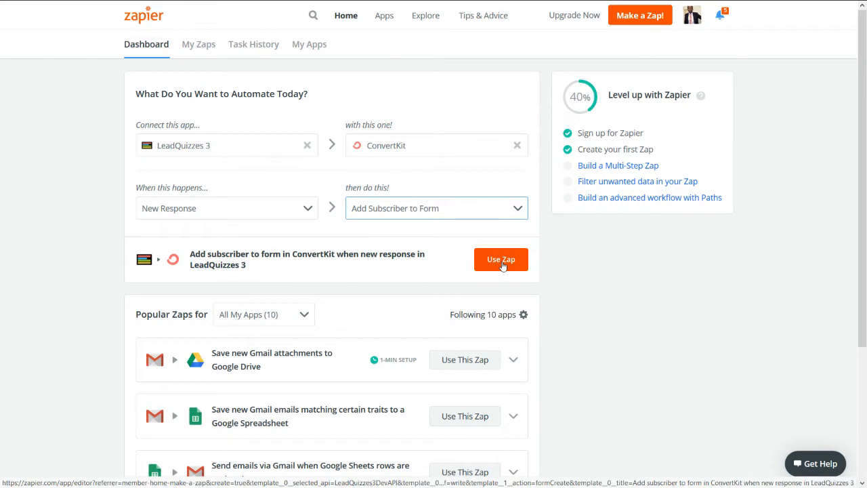
left_click(401, 261)
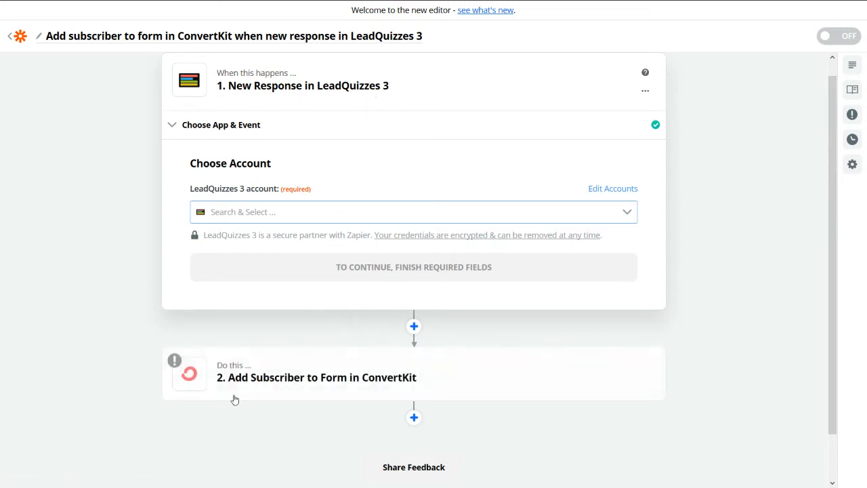
Step: Confirm LeadQuizzes 3 with the New Response event for the trigger
mouse_move(234, 398)
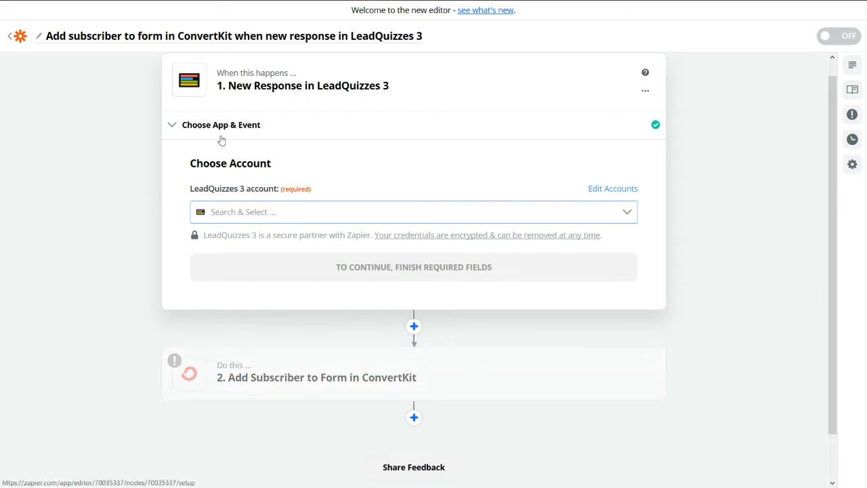
left_click(280, 128)
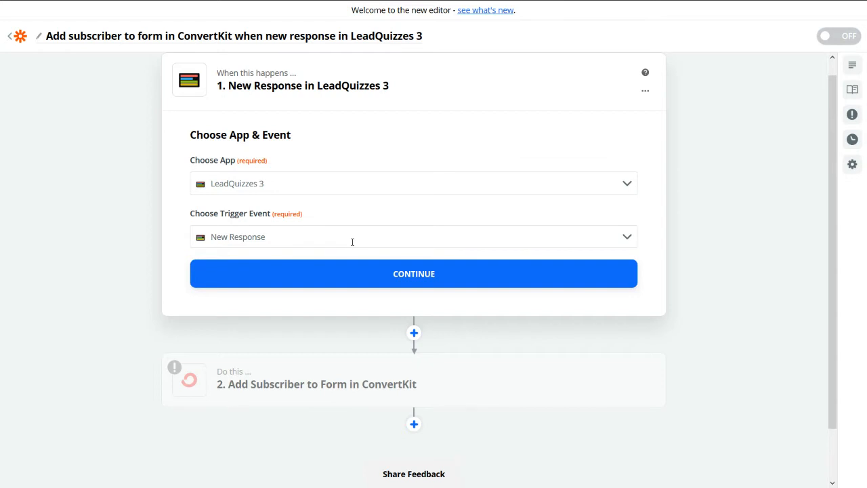
left_click(399, 278)
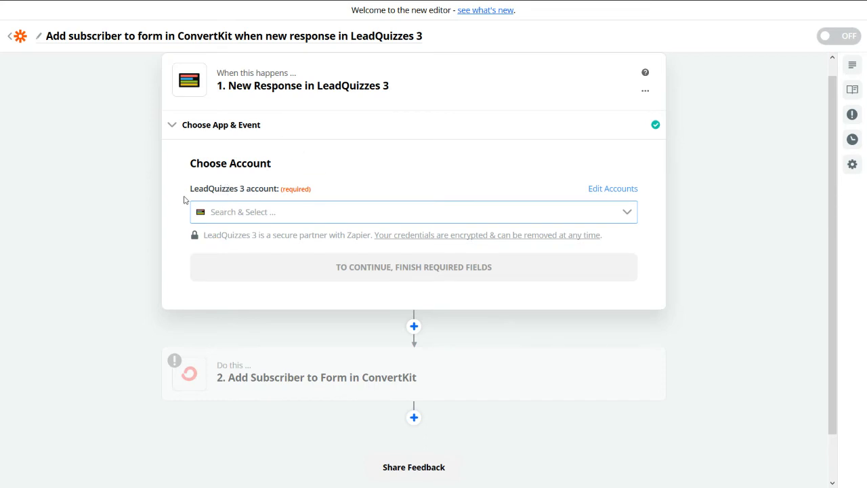
Step: Start adding a new LeadQuizzes 3 account that requires an API key, then switch to LeadQuizzes
left_click(626, 218)
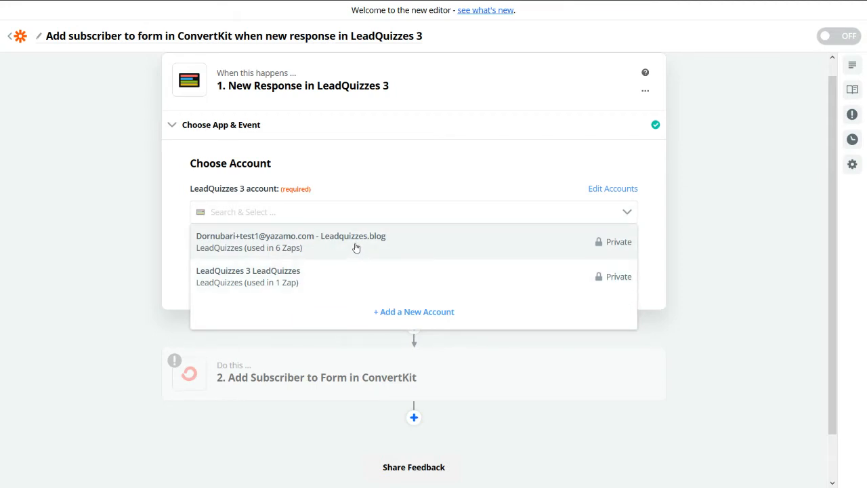
left_click(404, 313)
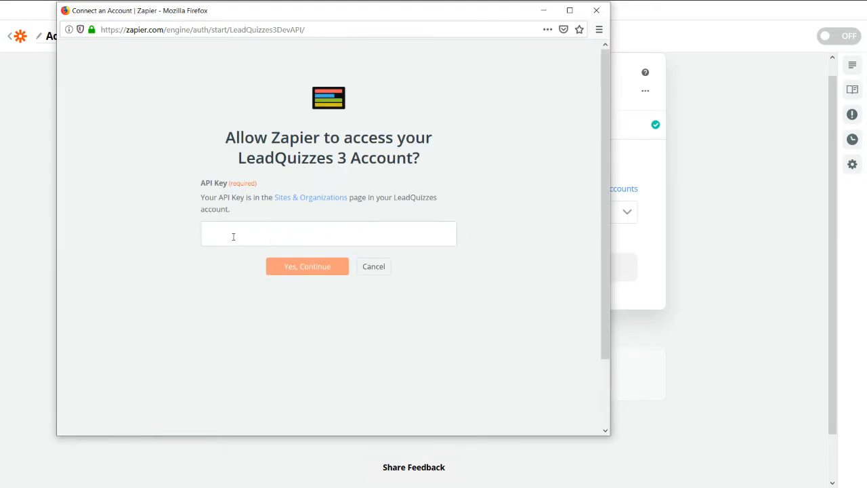
left_click_drag(380, 11, 506, 69)
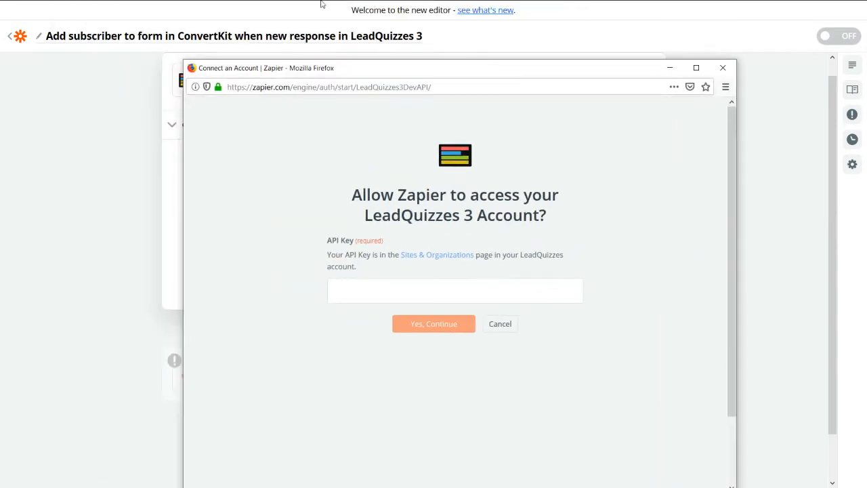
left_click(74, 15)
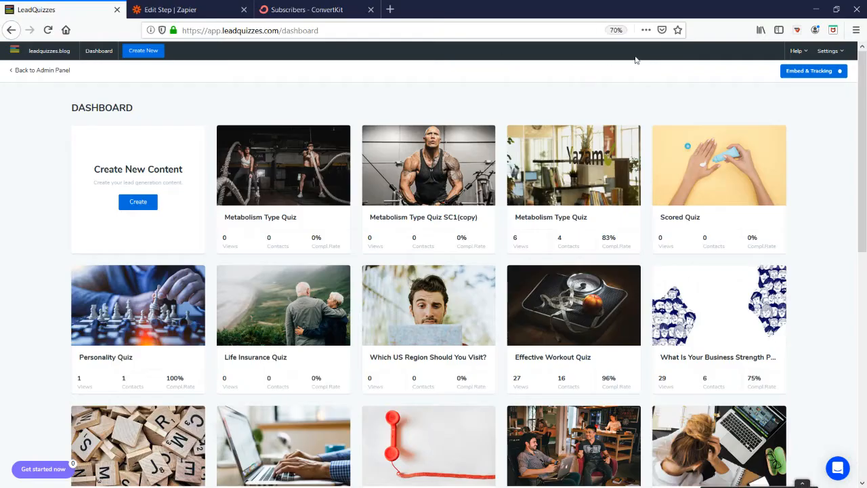
Step: Locate the API key on LeadQuizzes' Site & Organization settings page, then return to Zapier
key("F11")
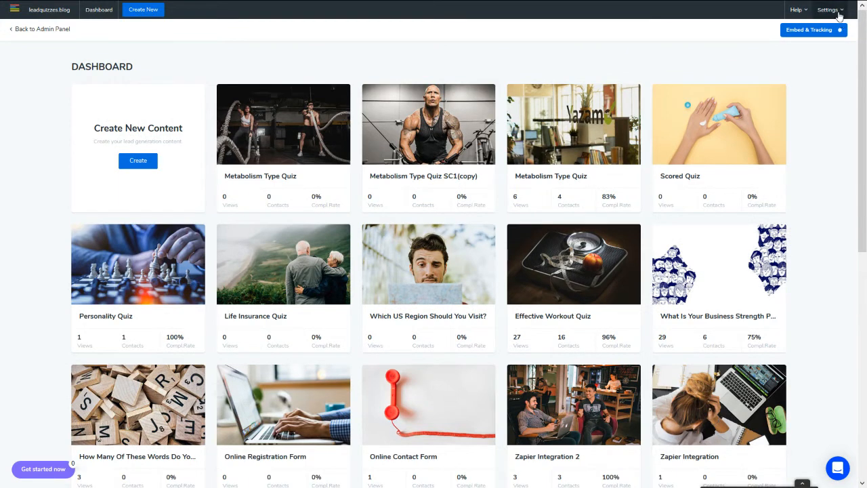
left_click(839, 10)
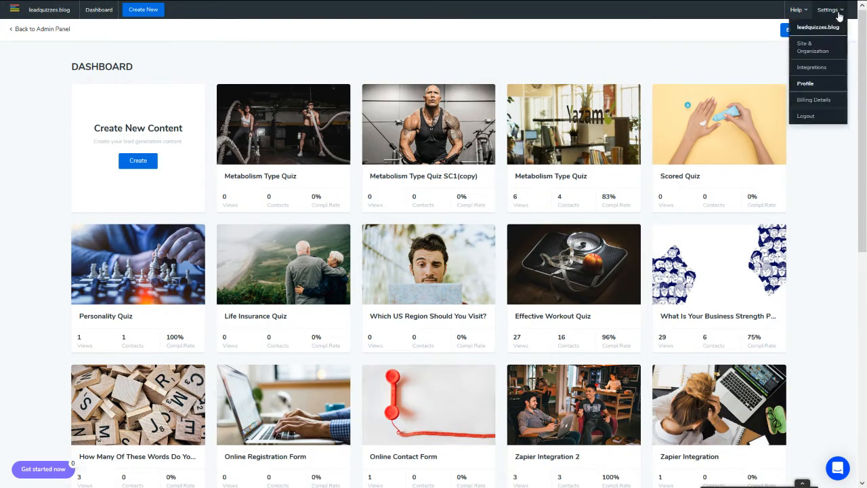
left_click(812, 54)
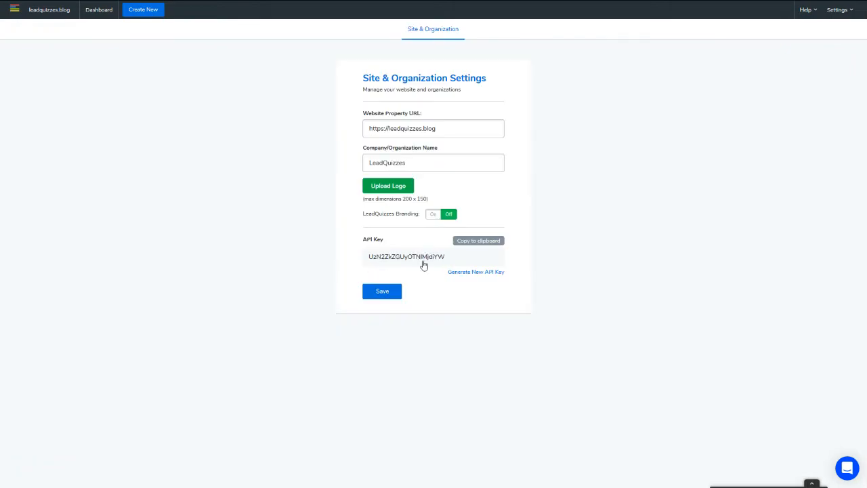
mouse_move(260, 4)
left_click(174, 11)
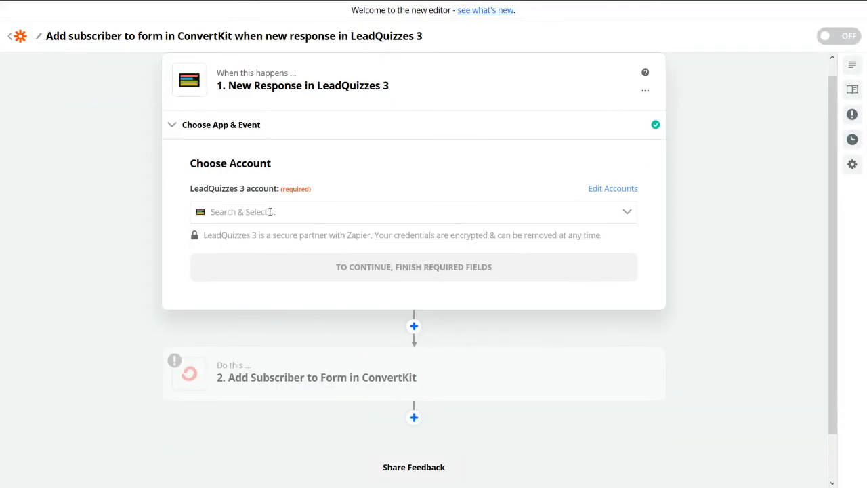
Step: Select the existing leadquizzes.blog LeadQuizzes account for the trigger
left_click(424, 211)
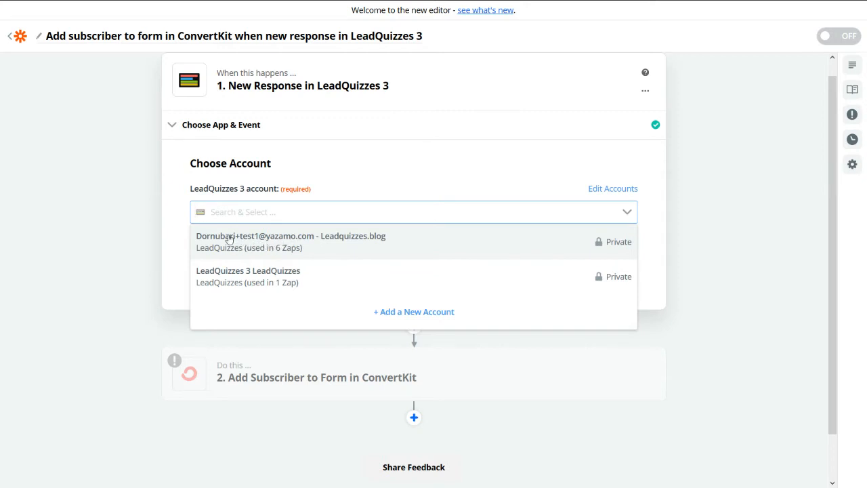
left_click(274, 246)
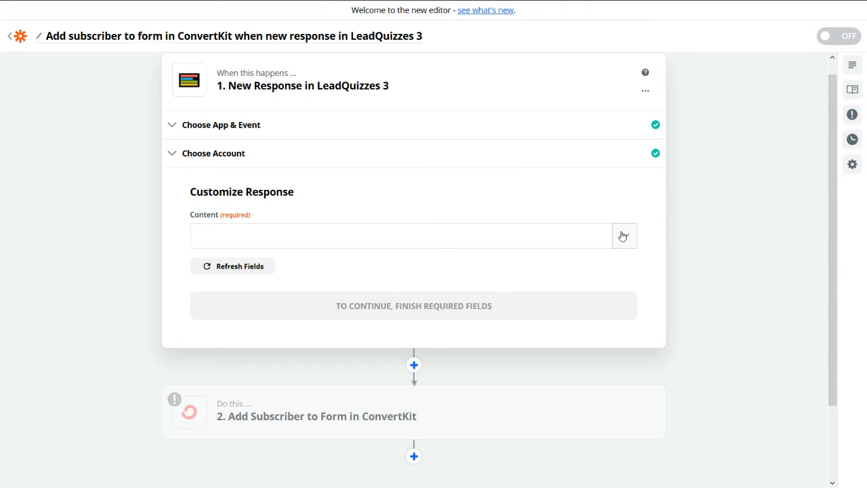
Step: Set the trigger's Content to the Effective Workout Quiz and continue to Find Data
left_click(623, 236)
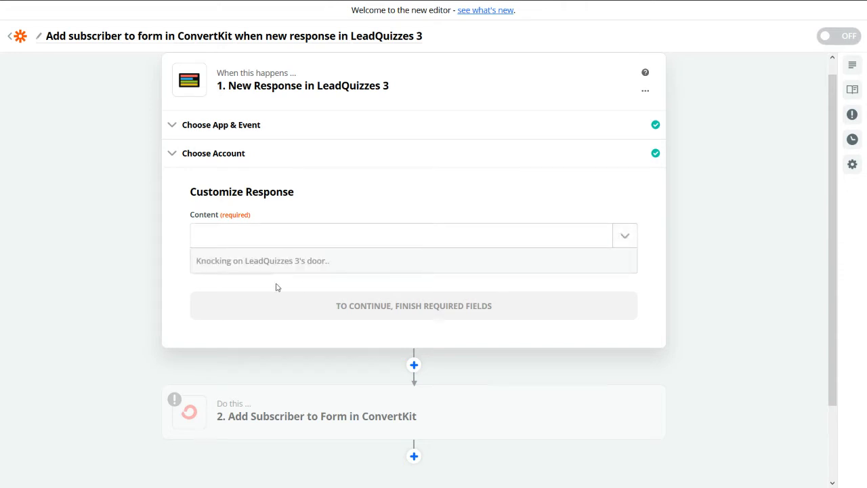
scroll(278, 287, "down", 2)
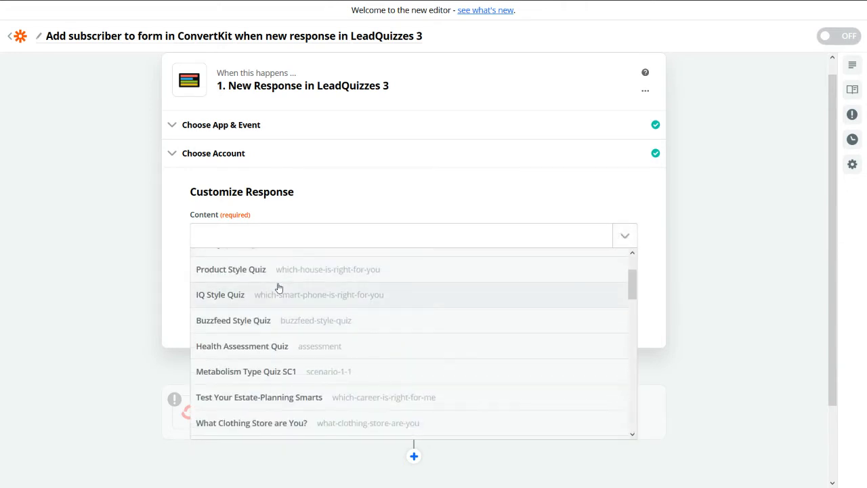
scroll(278, 288, "down", 5)
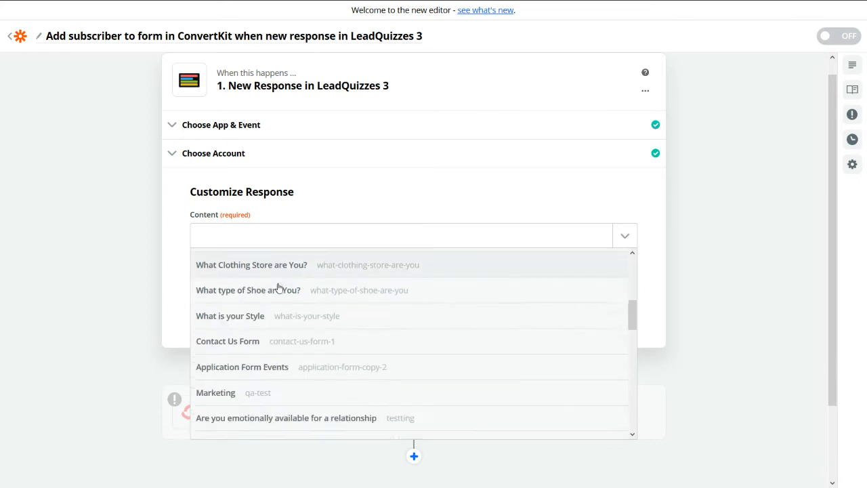
scroll(277, 288, "down", 4)
scroll(271, 298, "down", 5)
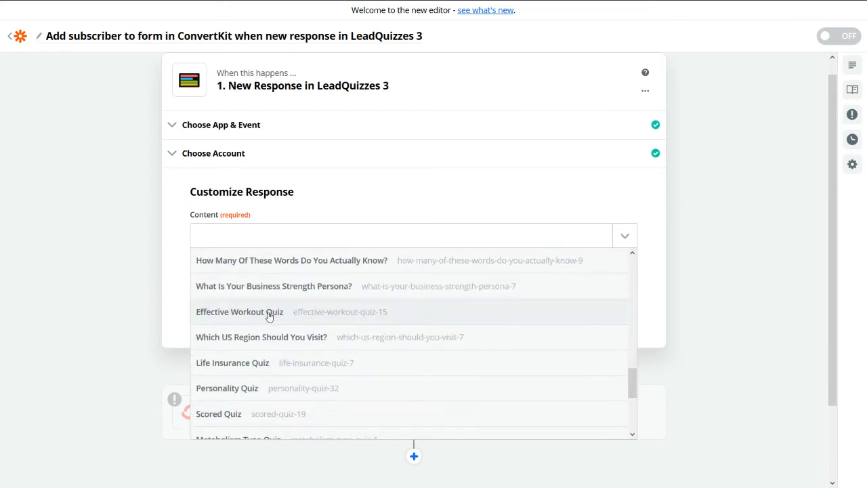
left_click(272, 318)
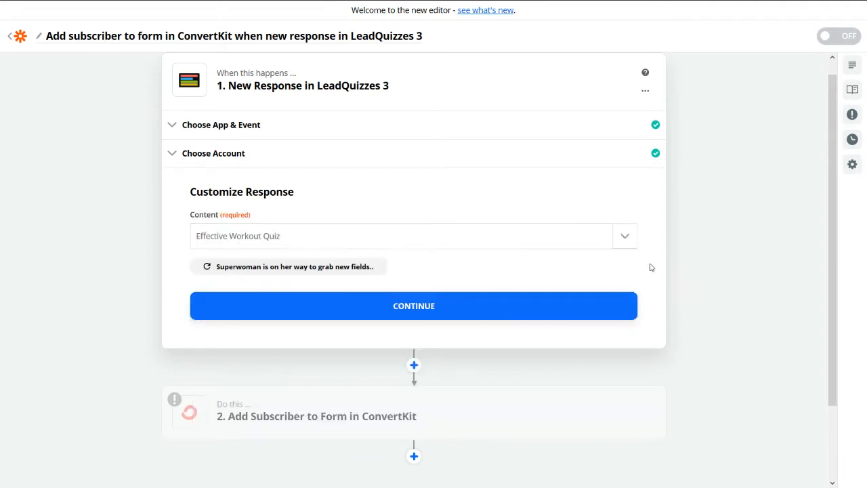
left_click(421, 310)
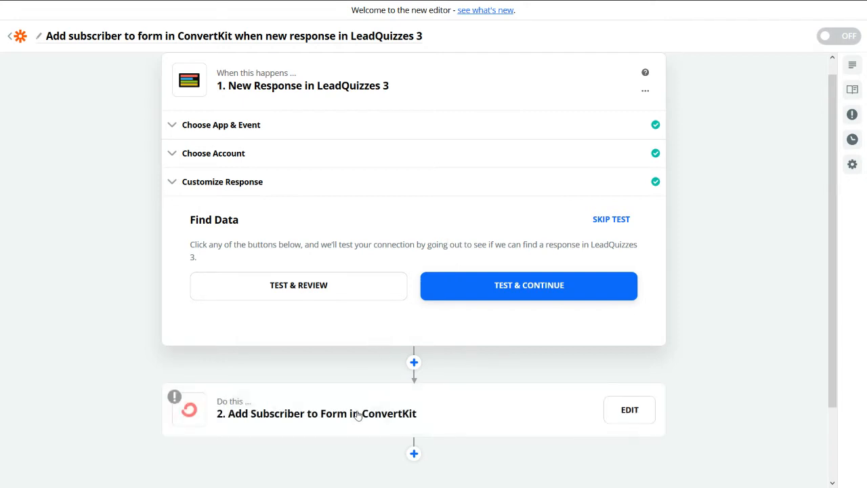
Step: Test the LeadQuizzes trigger, then reopen step 1 to view its sample data
left_click(532, 286)
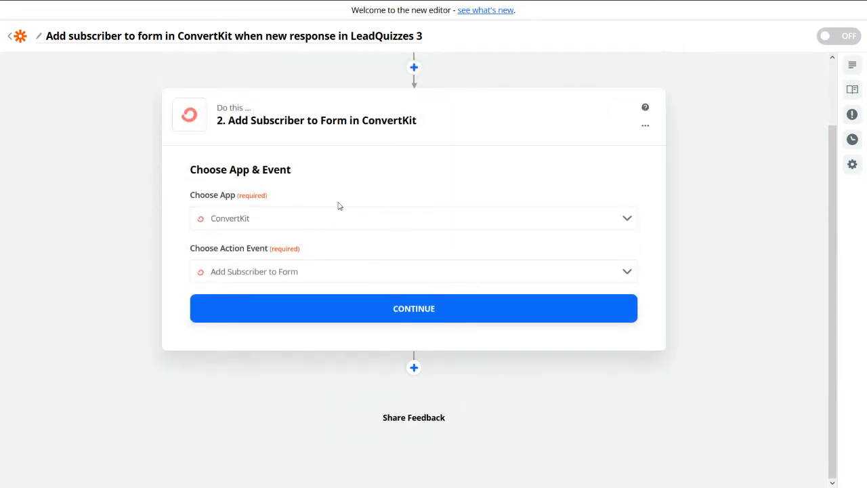
scroll(381, 127, "up", 1)
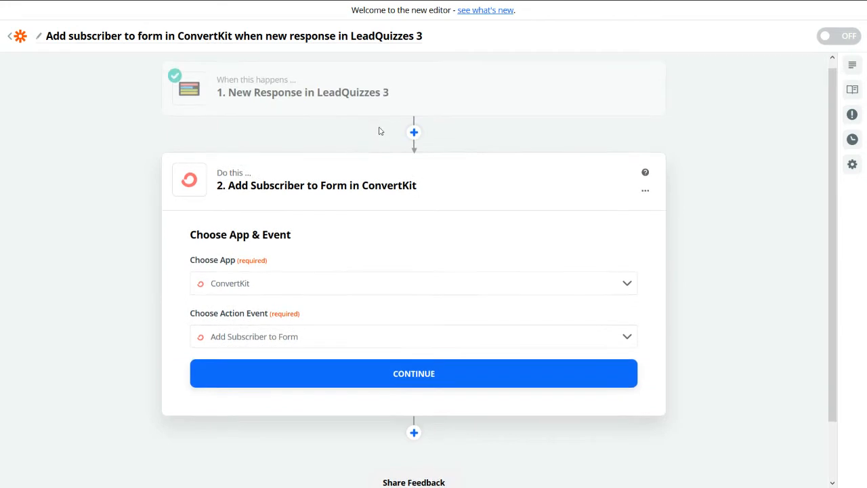
left_click(323, 106)
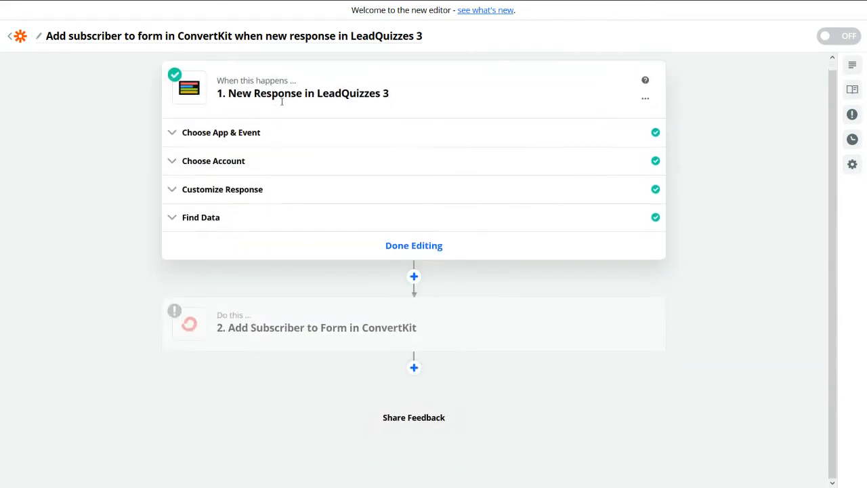
left_click(234, 224)
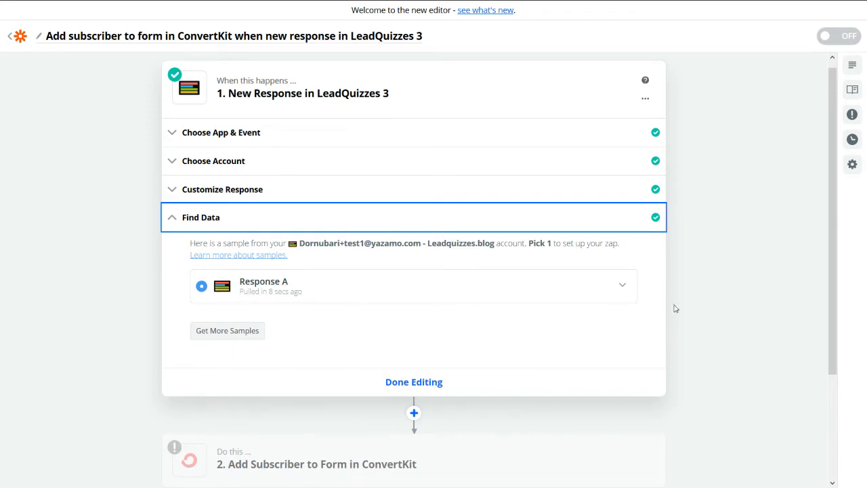
Step: Expand sample Response A to review its answer fields, then collapse it
left_click(621, 290)
scroll(420, 269, "down", 1)
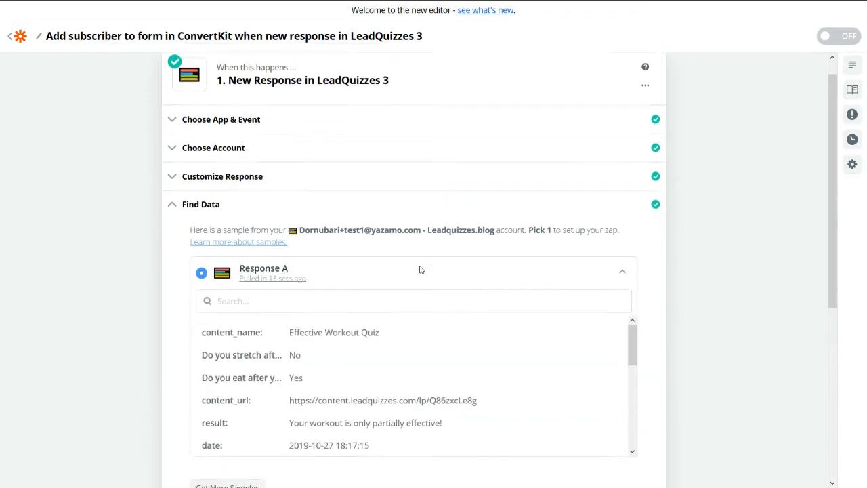
scroll(357, 291, "down", 5)
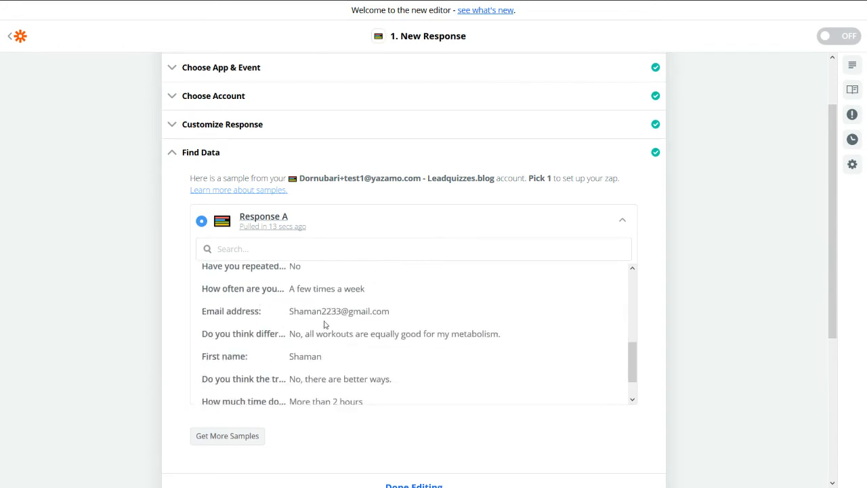
scroll(318, 358, "down", 4)
scroll(342, 284, "up", 2)
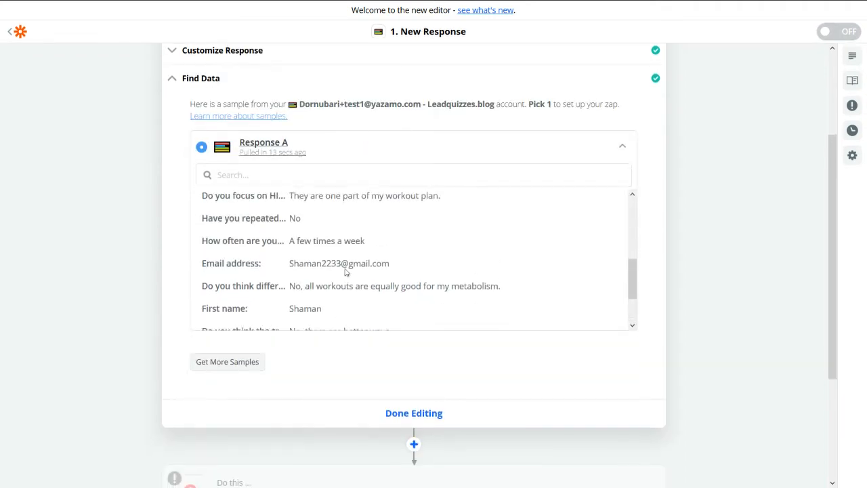
scroll(338, 268, "up", 5)
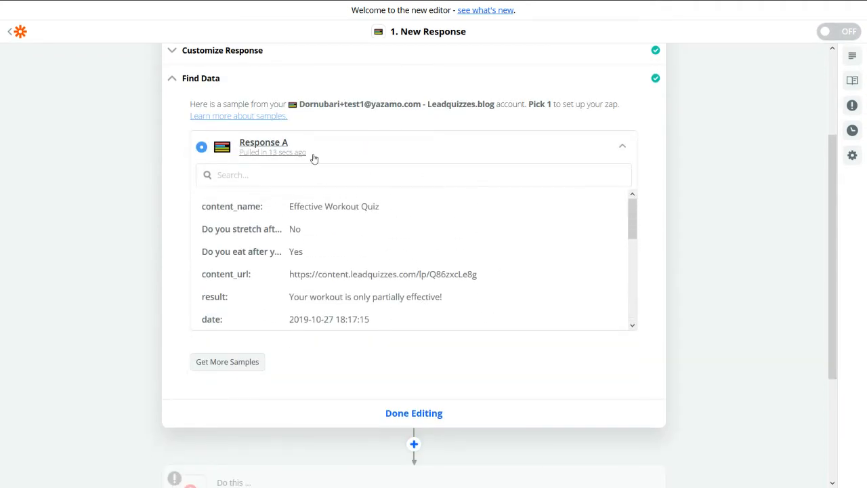
left_click(313, 159)
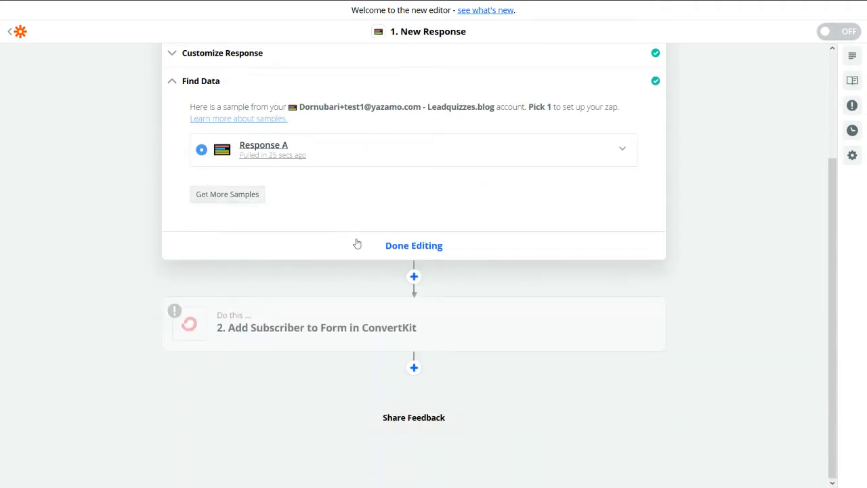
Step: Confirm ConvertKit's Add Subscriber to Form action and list the available ConvertKit accounts
left_click(302, 342)
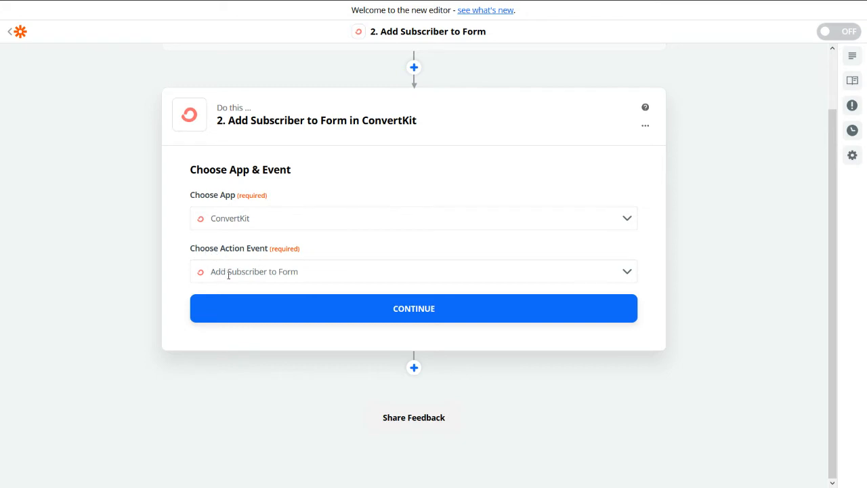
left_click(362, 310)
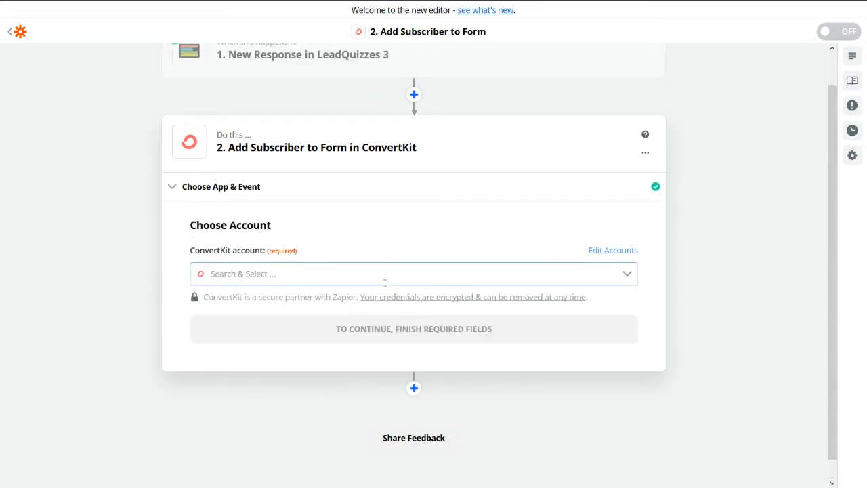
left_click(630, 278)
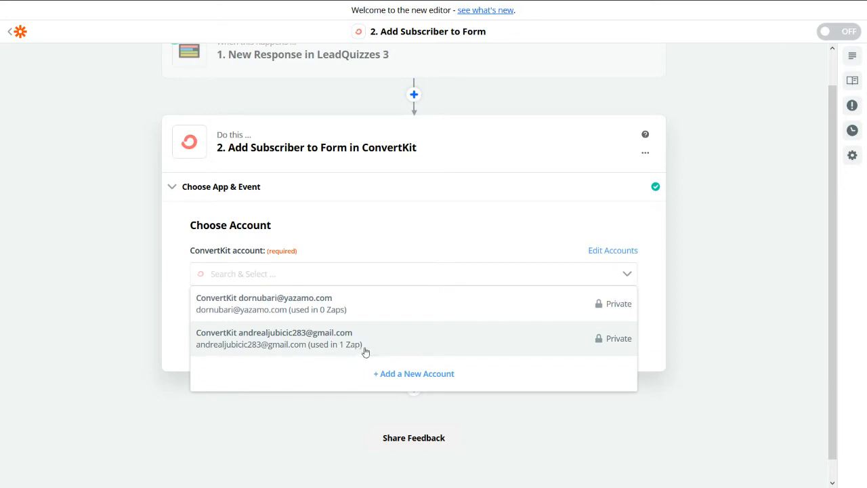
Step: Start adding a new ConvertKit account requesting the API Secret, then minimize that window
left_click(414, 375)
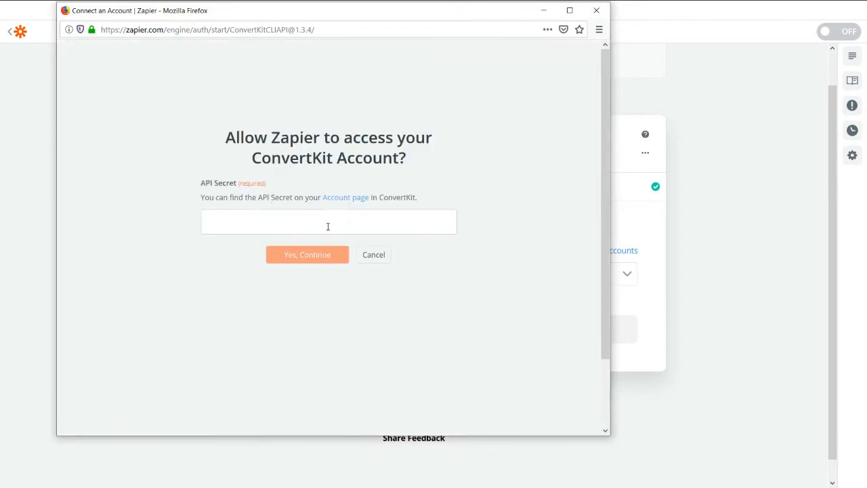
left_click(543, 11)
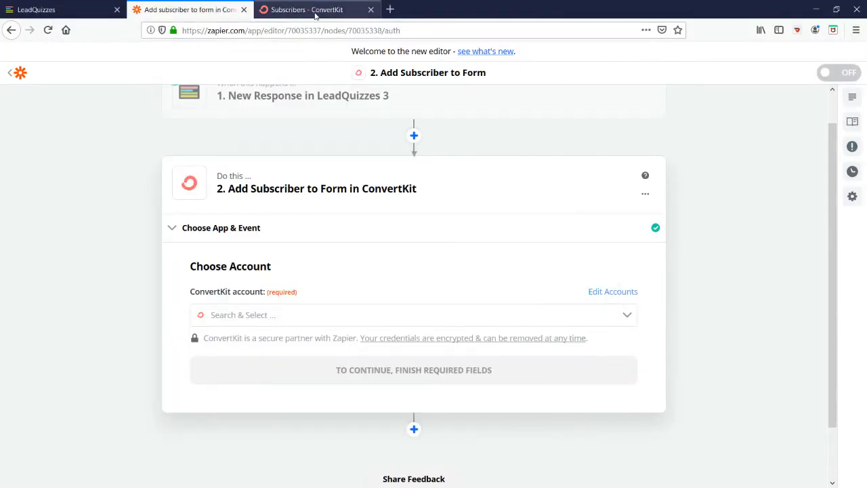
Step: Reveal the API Secret on ConvertKit's Account Info settings page, reached through Your profile
left_click(315, 13)
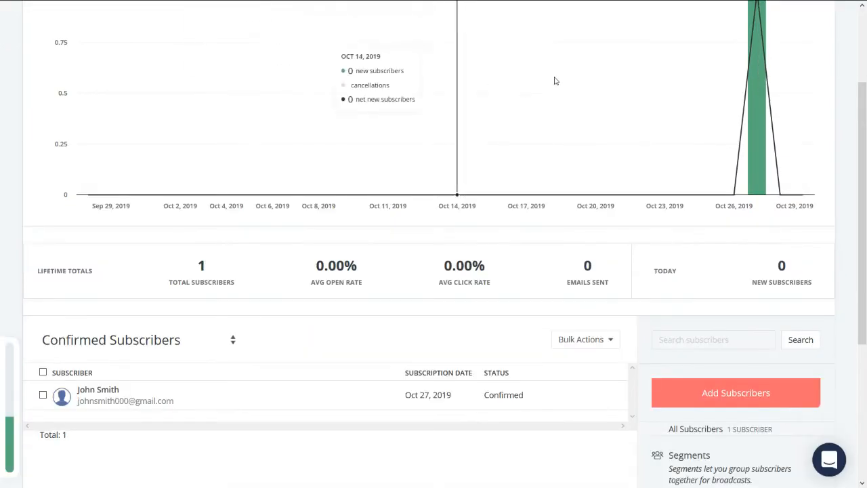
scroll(643, 28, "up", 2)
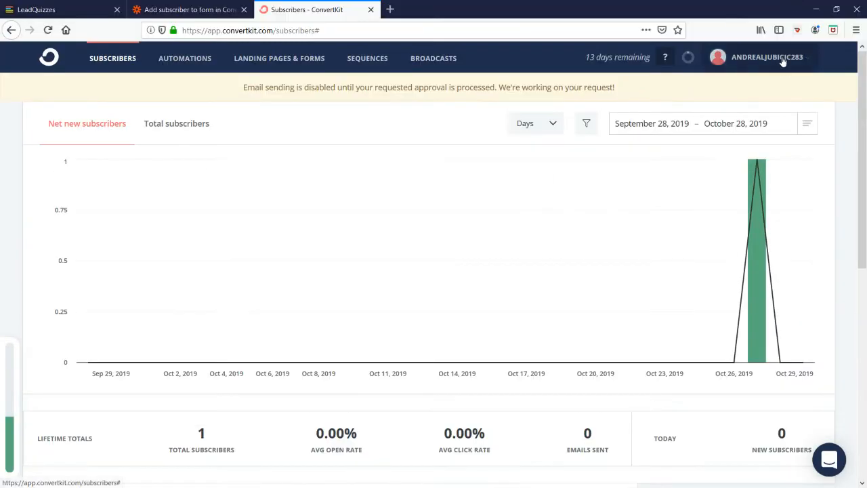
left_click(783, 62)
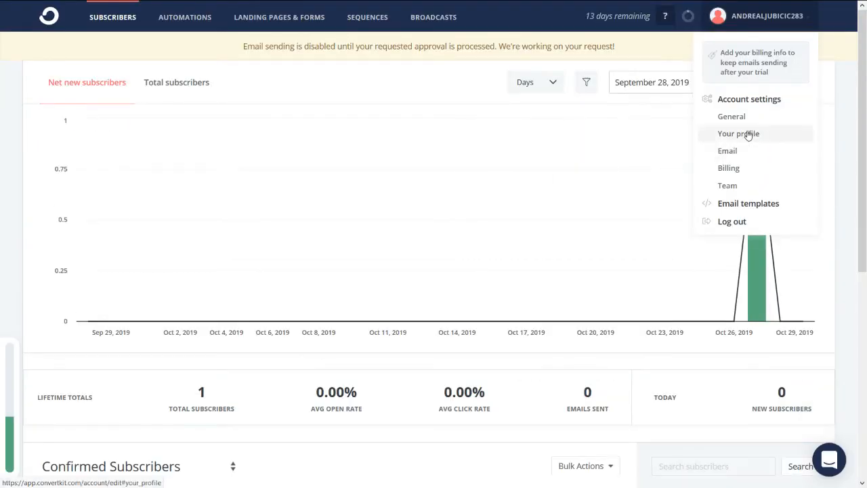
left_click(748, 135)
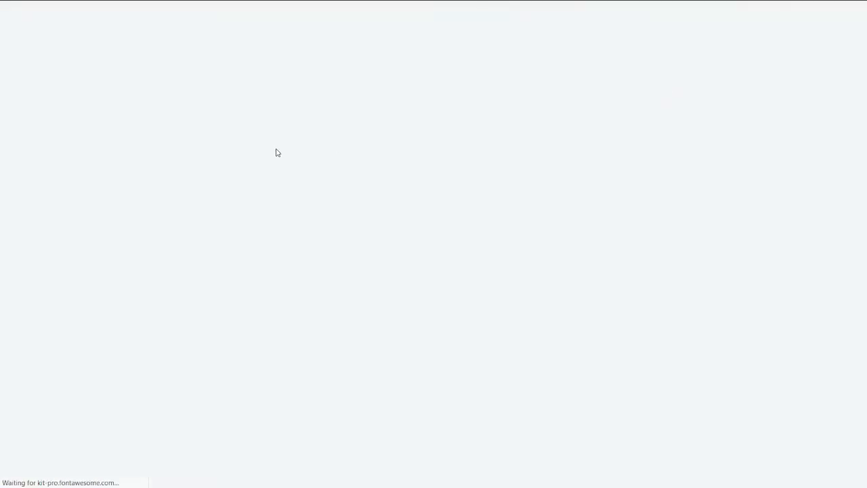
scroll(258, 250, "down", 1)
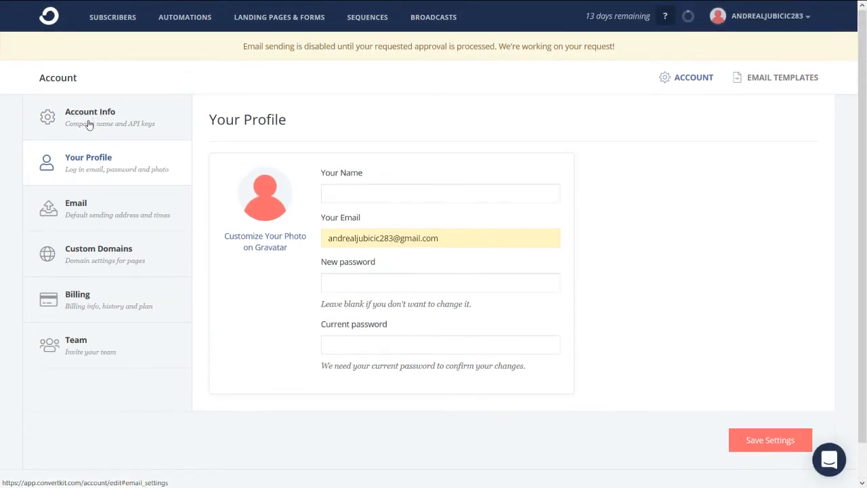
left_click(91, 121)
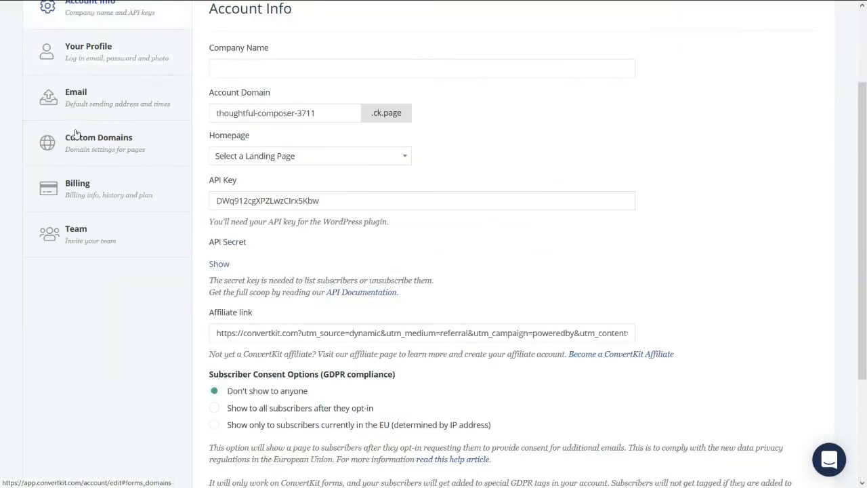
left_click(226, 264)
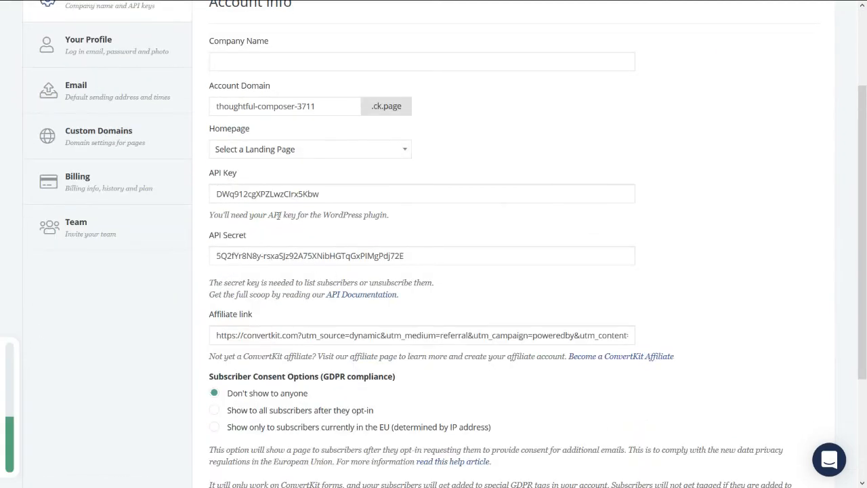
scroll(275, 190, "up", 2)
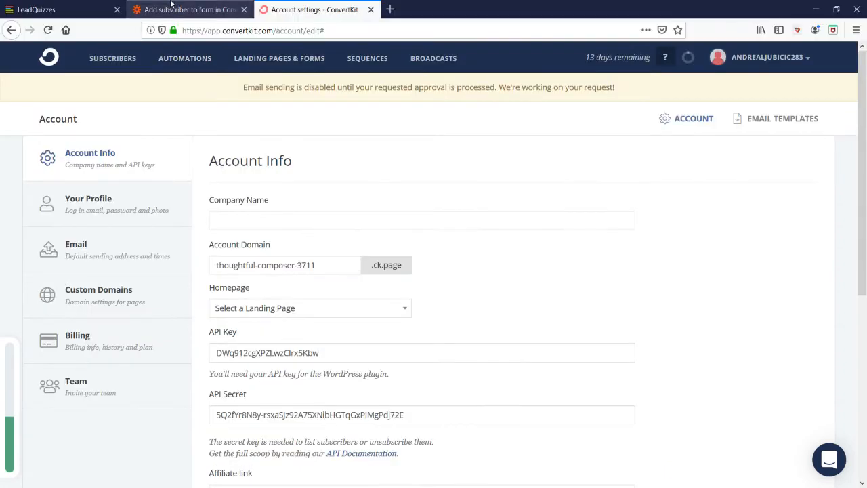
Step: Back in Zapier, select the second existing ConvertKit account for the action and continue
left_click(166, 8)
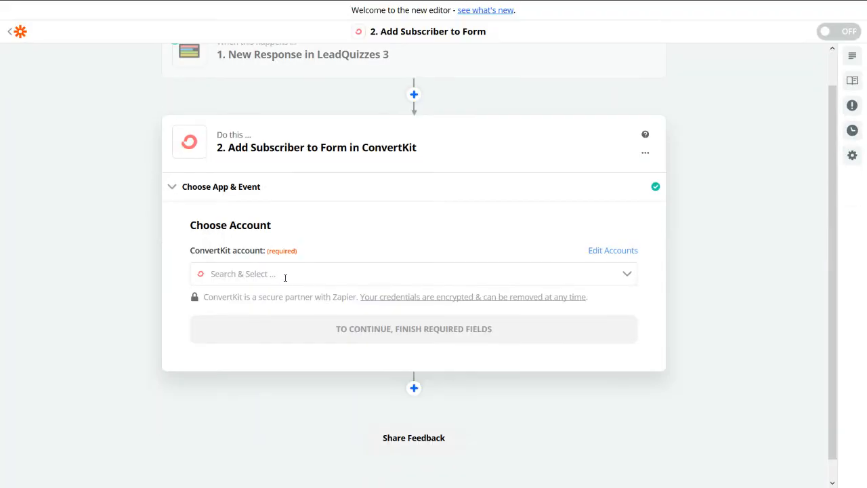
left_click(600, 274)
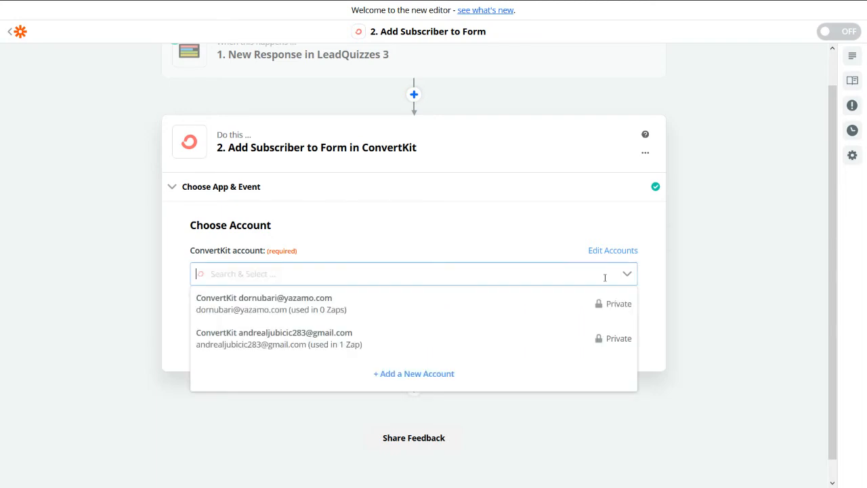
left_click(336, 346)
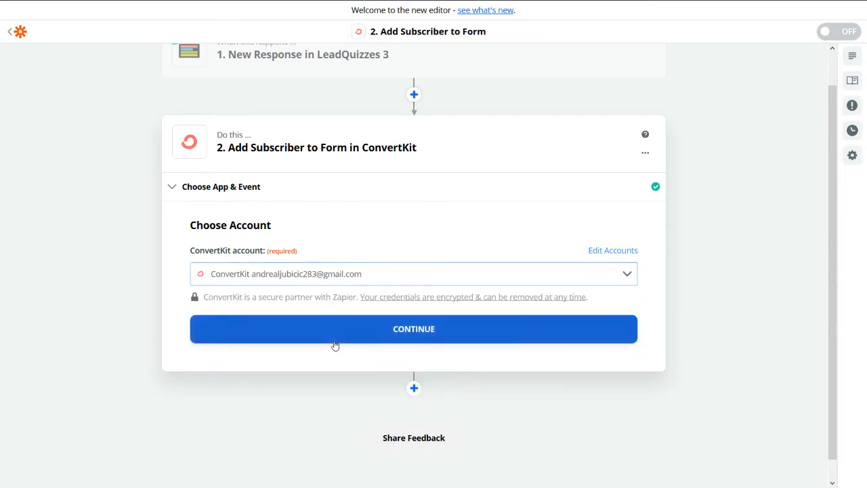
left_click(414, 330)
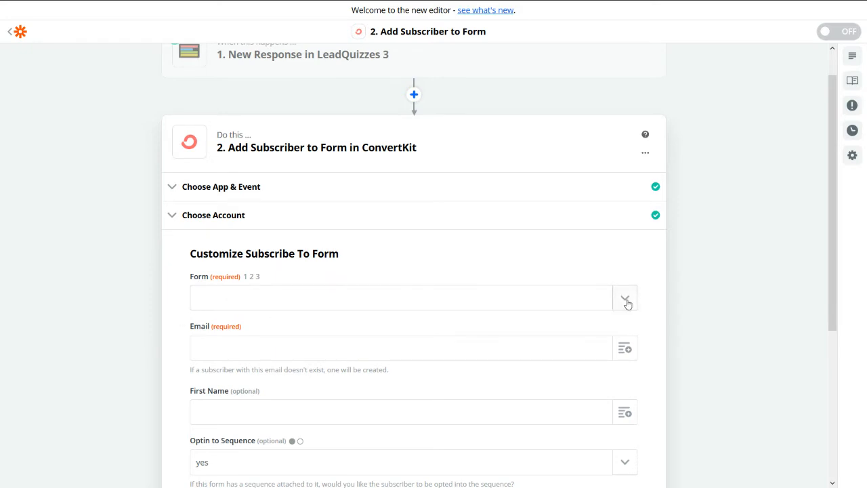
mouse_move(412, 5)
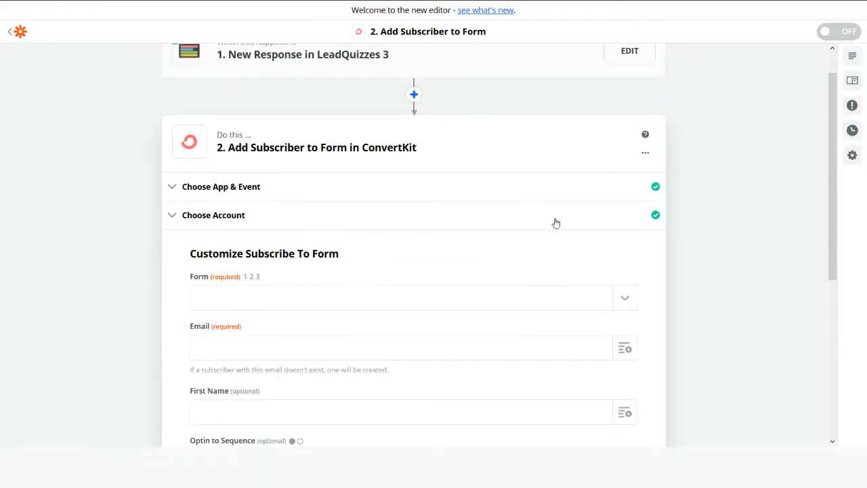
left_click(616, 302)
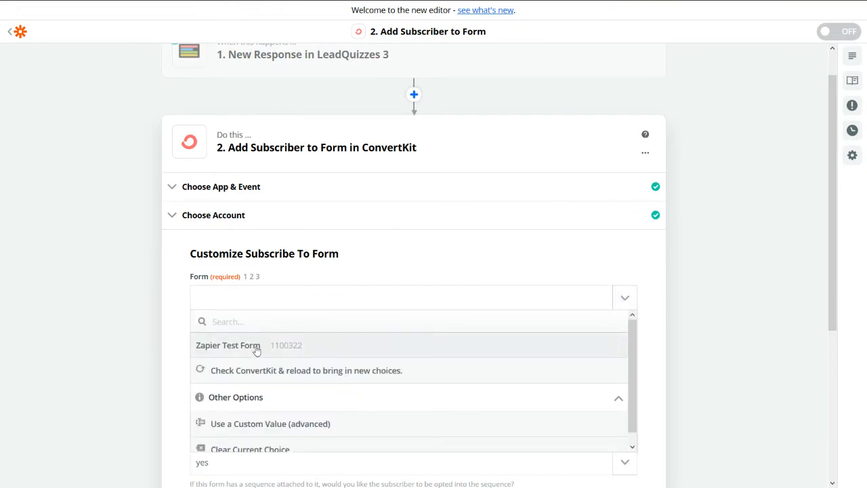
left_click(231, 352)
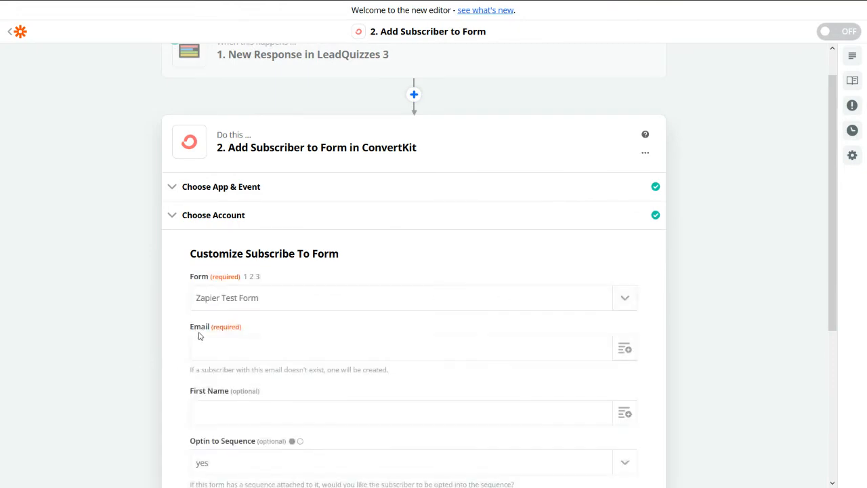
scroll(527, 194, "down", 3)
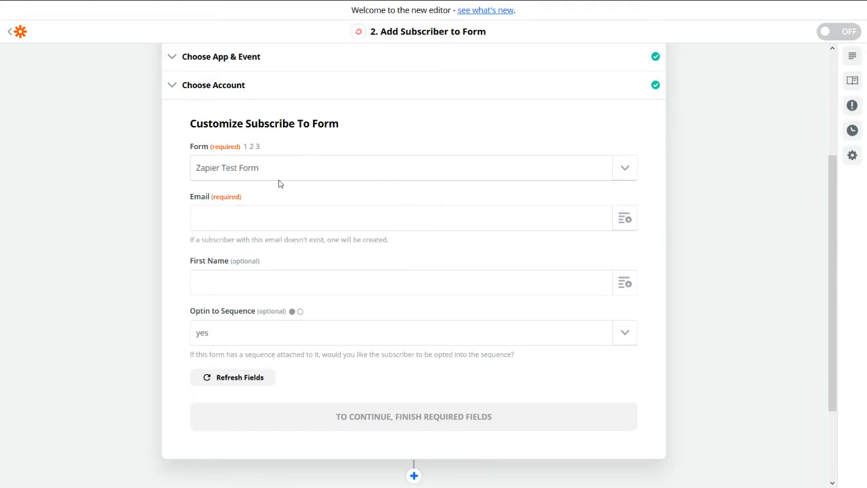
left_click(207, 383)
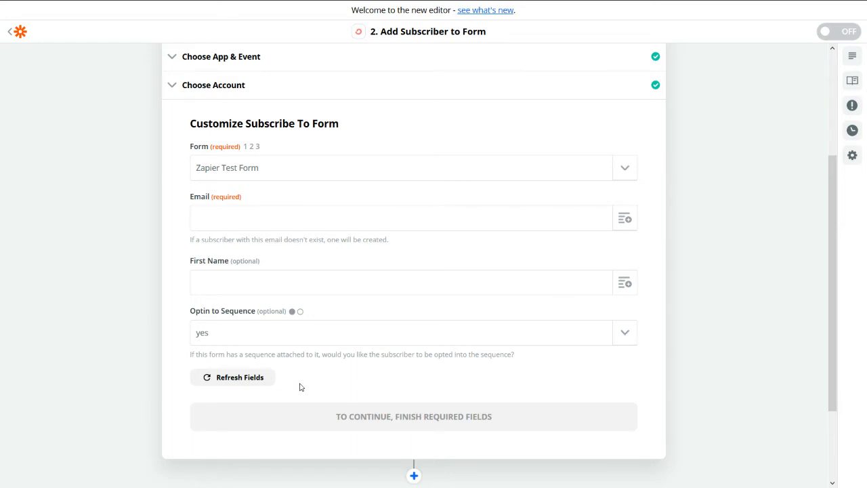
Step: In ConvertKit's Landing Pages & Forms, choose Edit on the Zapier Test Form card
mouse_move(383, 8)
left_click(342, 12)
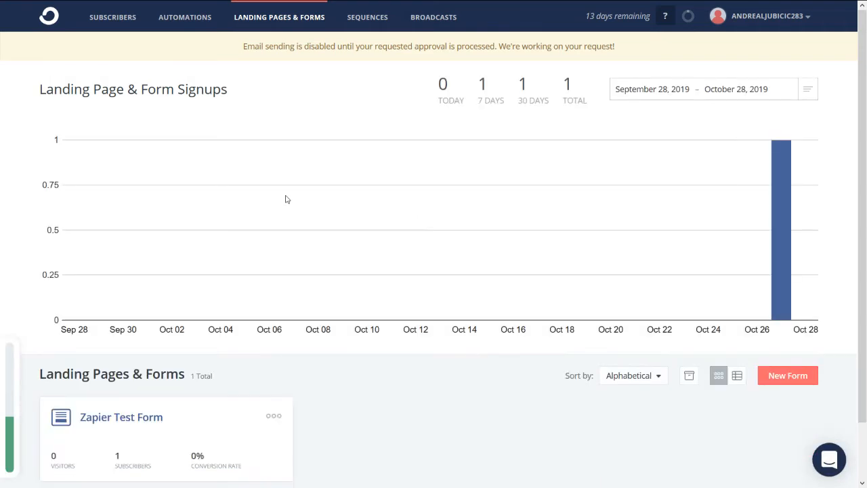
scroll(238, 290, "down", 3)
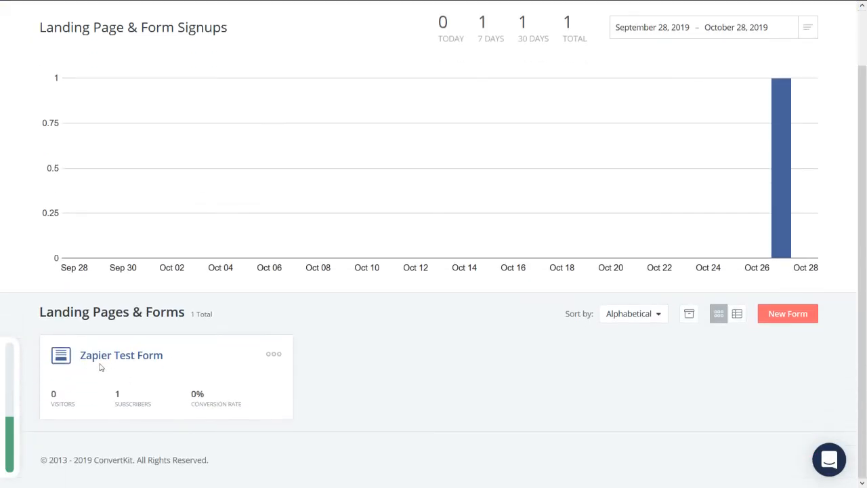
left_click(276, 355)
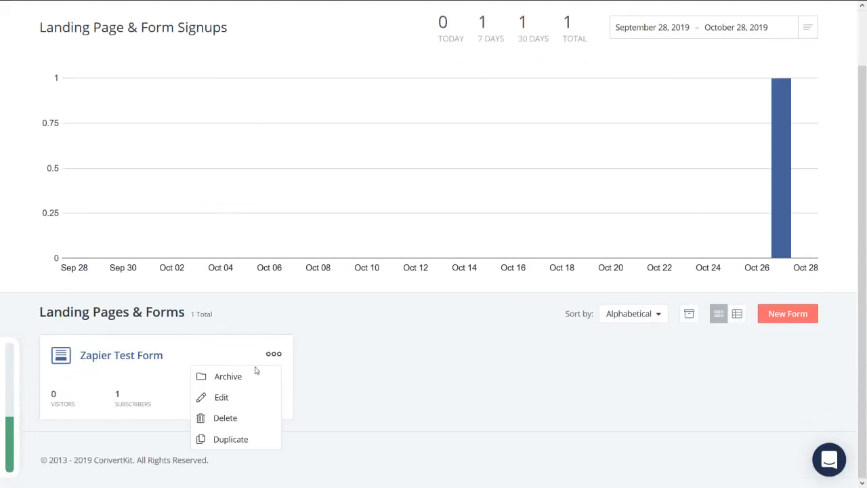
left_click(219, 398)
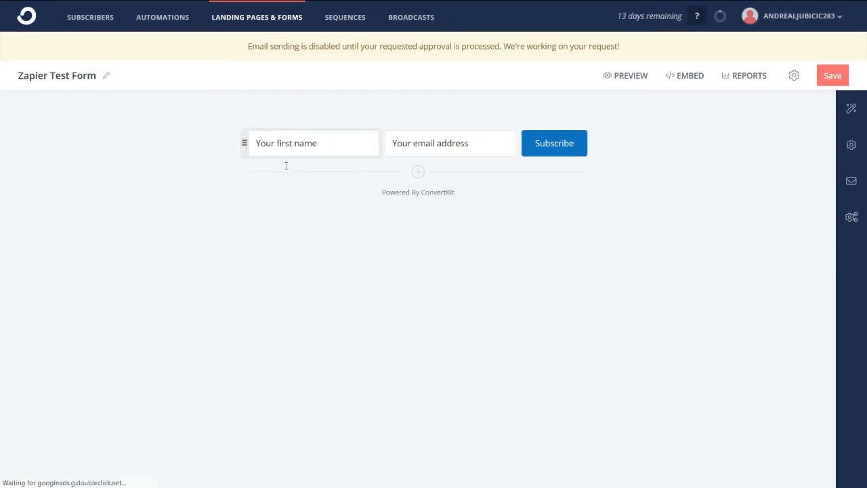
Step: Add a new 'Results' custom field to the Zapier Test Form, save it, then go to Subscribers
left_click(417, 174)
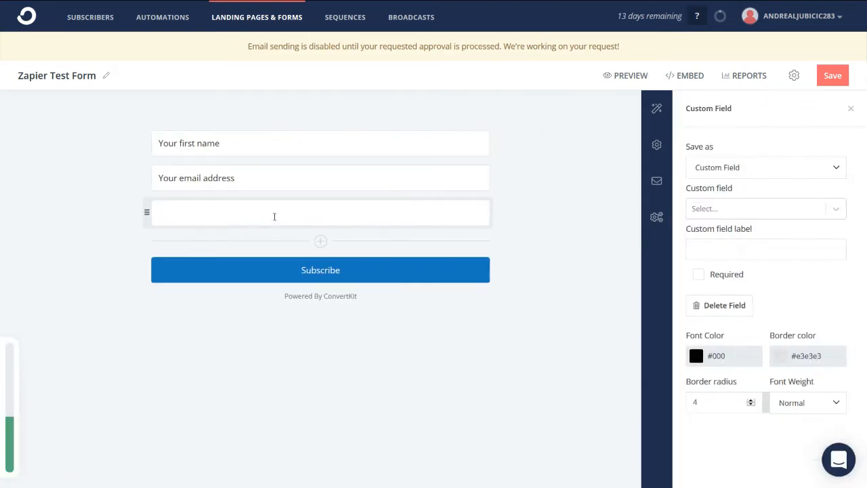
left_click(736, 209)
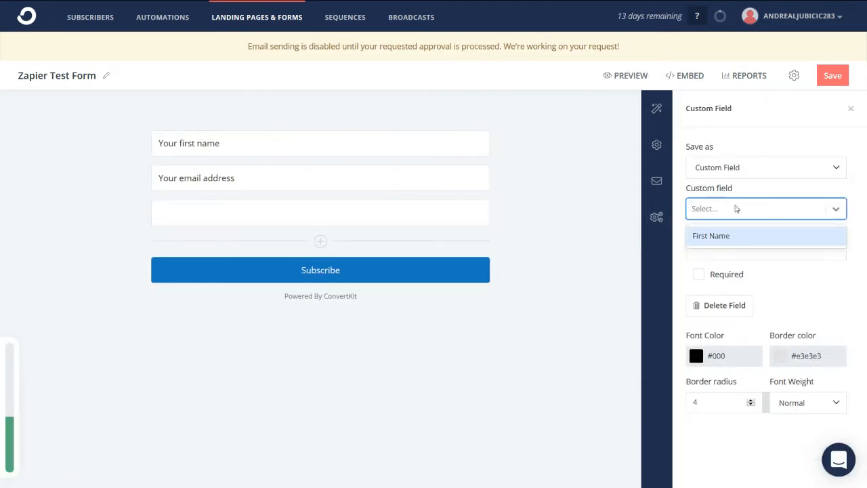
type("Resul")
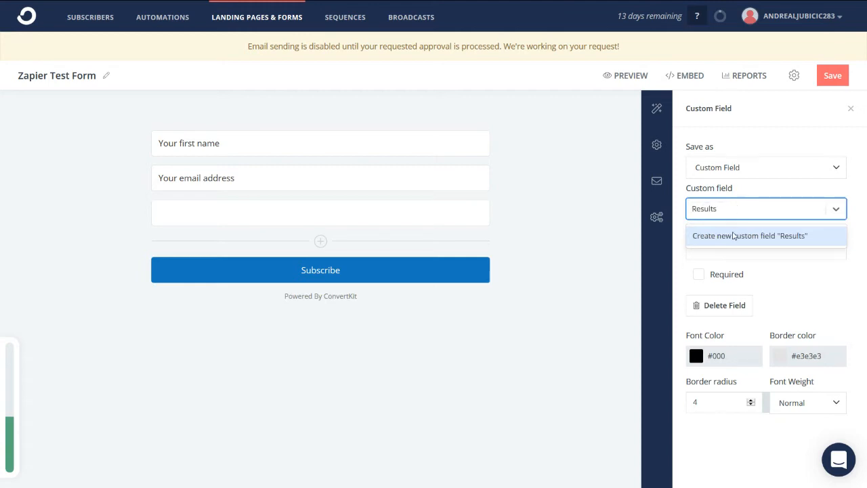
type("ts")
left_click(733, 238)
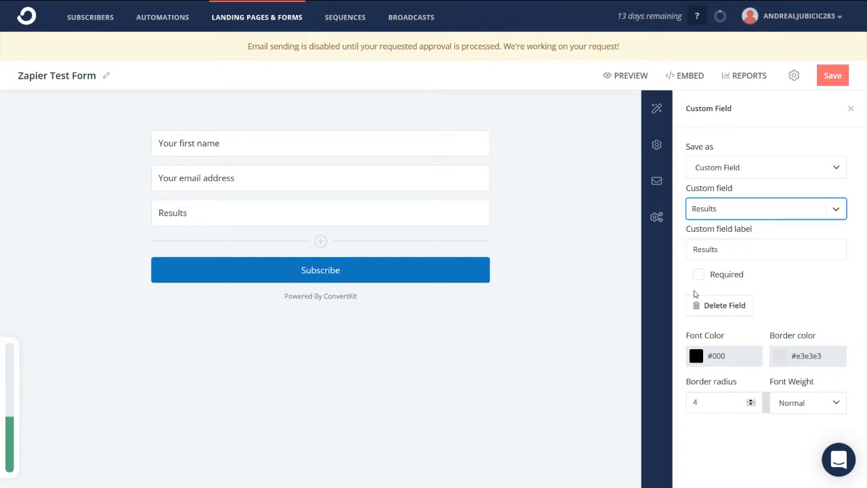
left_click(827, 89)
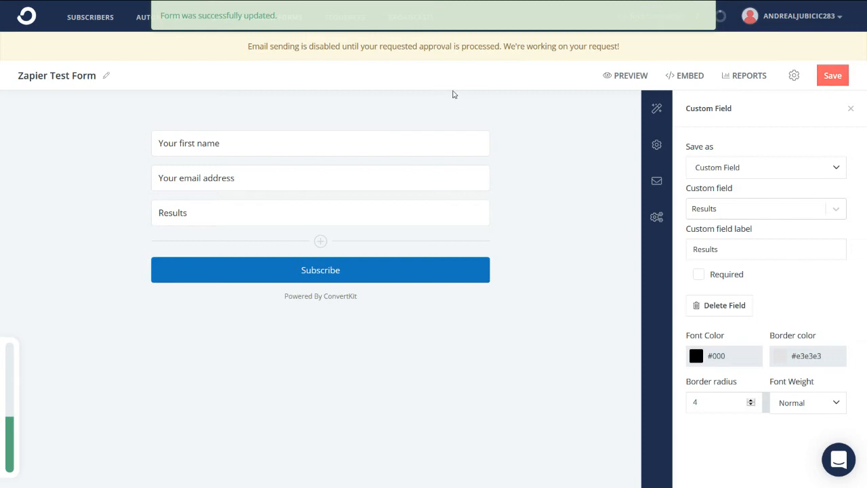
left_click(88, 19)
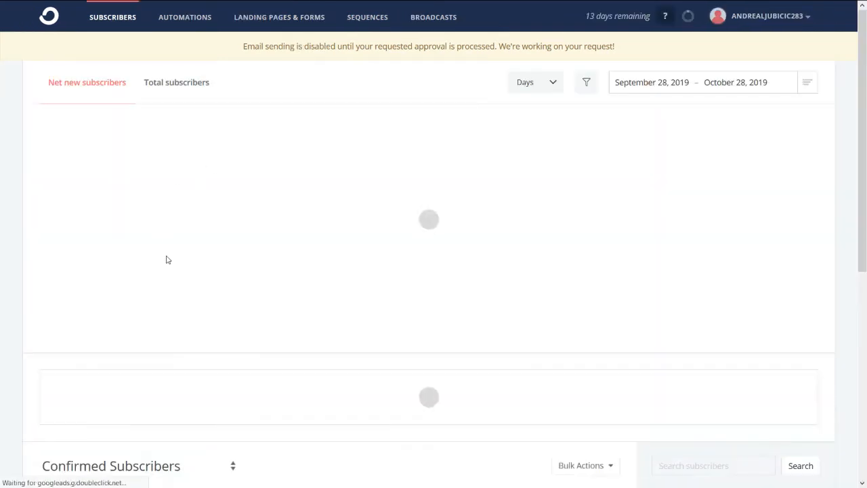
Step: Add an empty Results field to a confirmed subscriber's profile, then return to Zapier
scroll(168, 258, "down", 3)
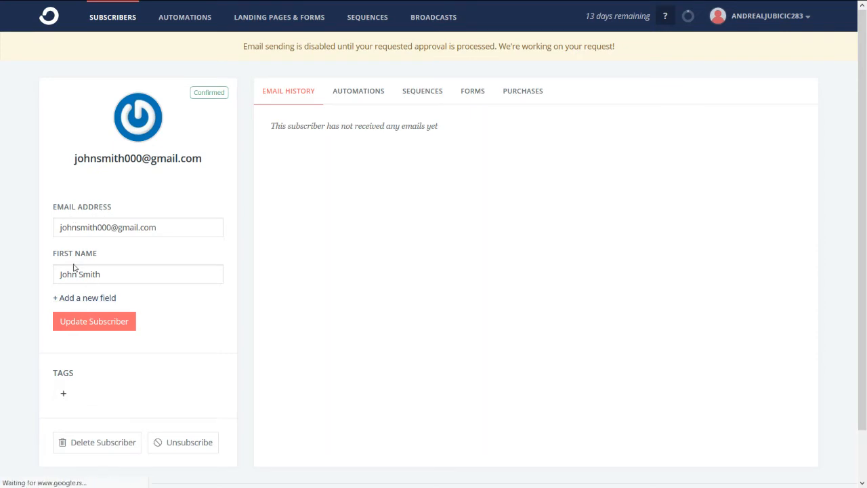
left_click(79, 301)
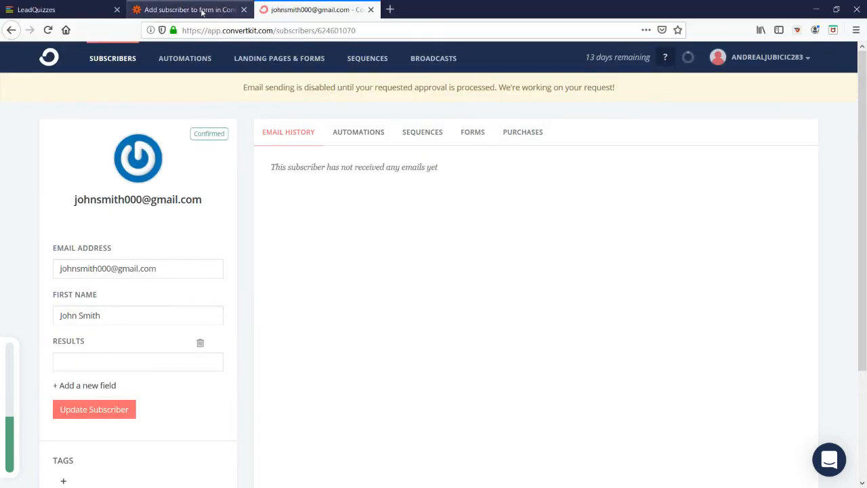
left_click(200, 10)
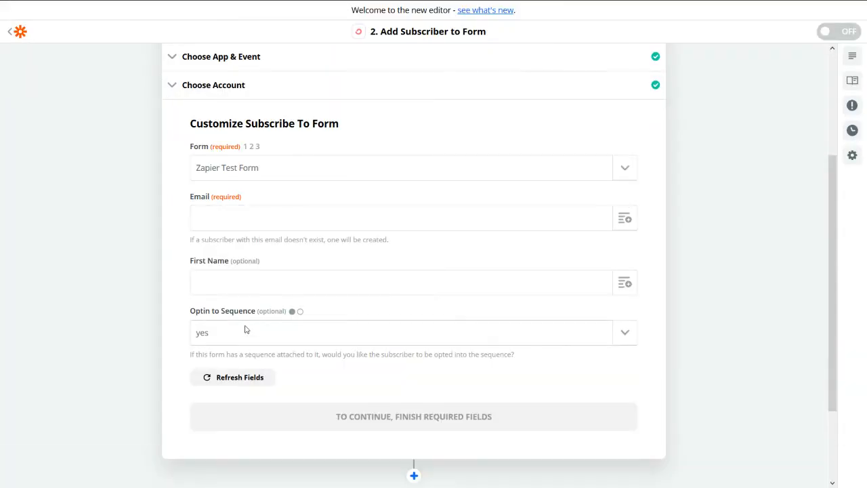
Step: Refresh fields and map quiz Email Address, First Name and Result into Email, First Name and Results
left_click(229, 379)
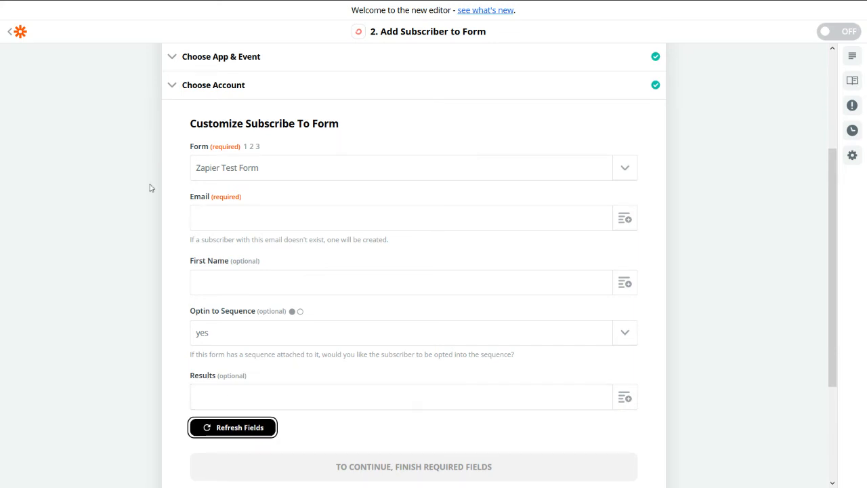
left_click(624, 220)
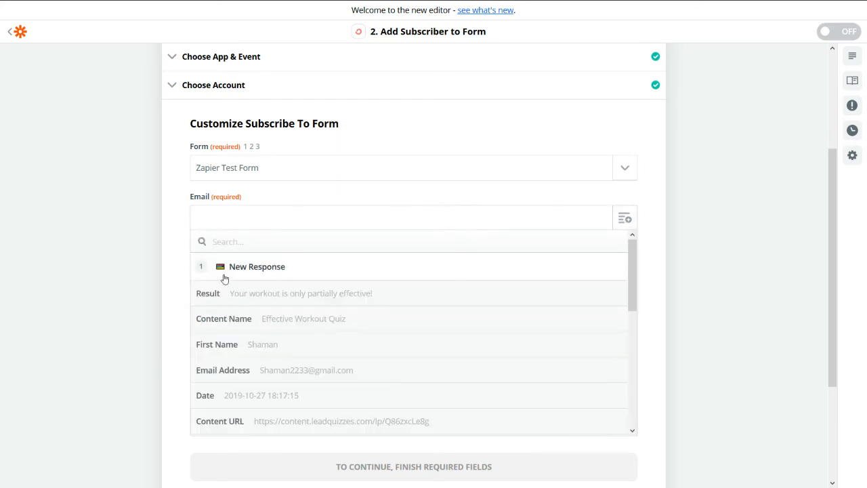
left_click(291, 374)
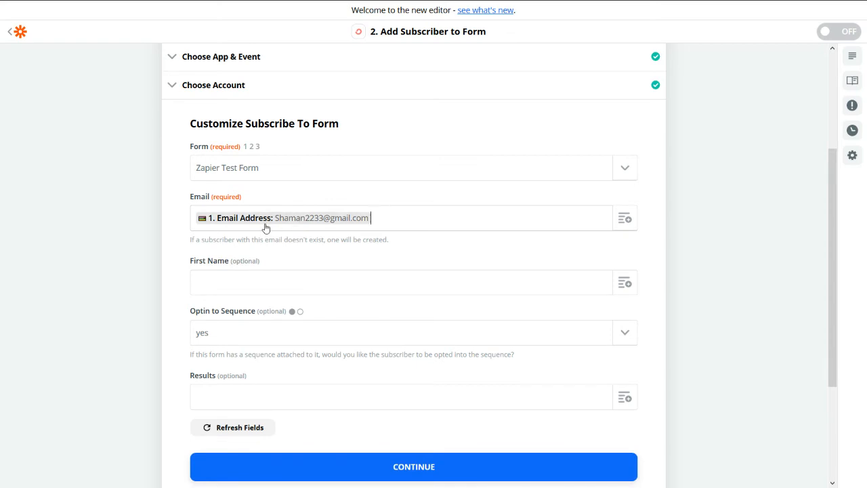
left_click(627, 284)
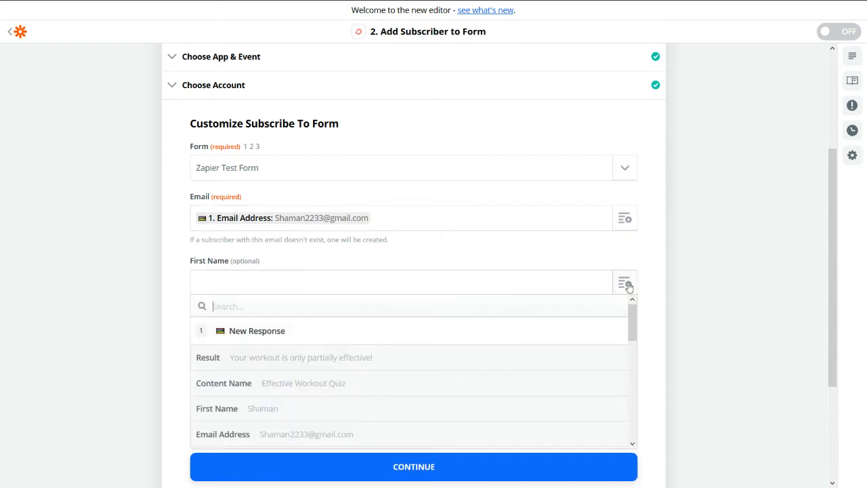
left_click(230, 409)
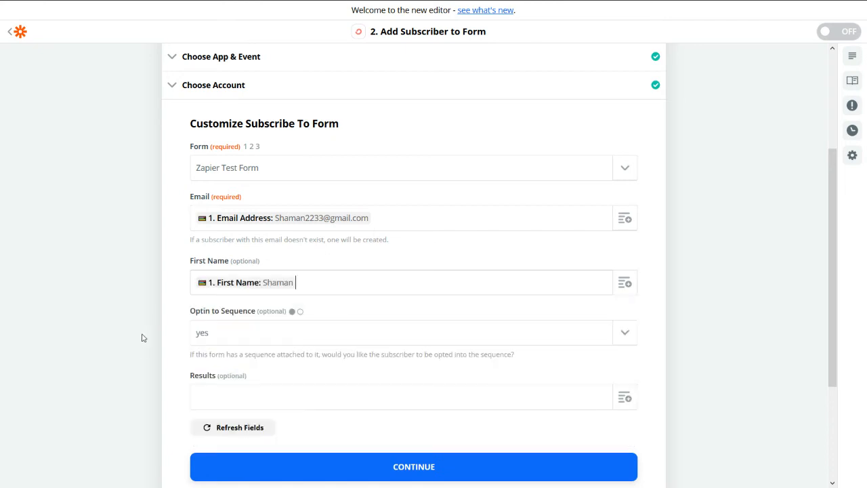
left_click(633, 401)
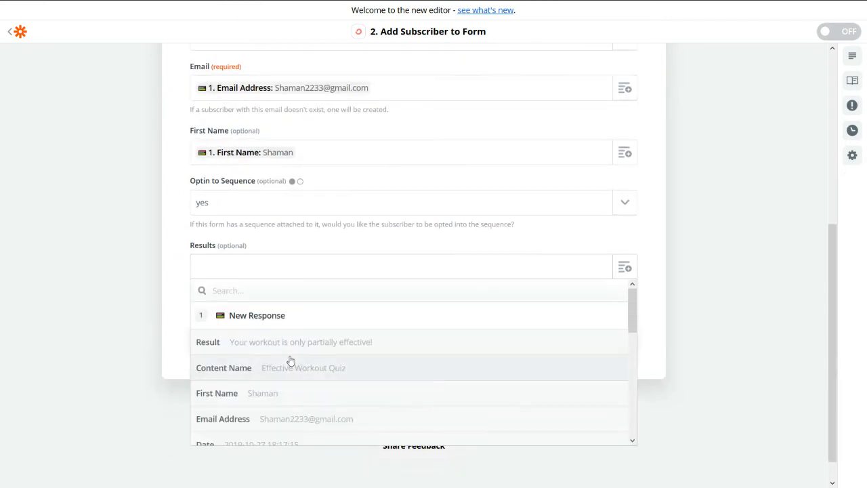
left_click(288, 354)
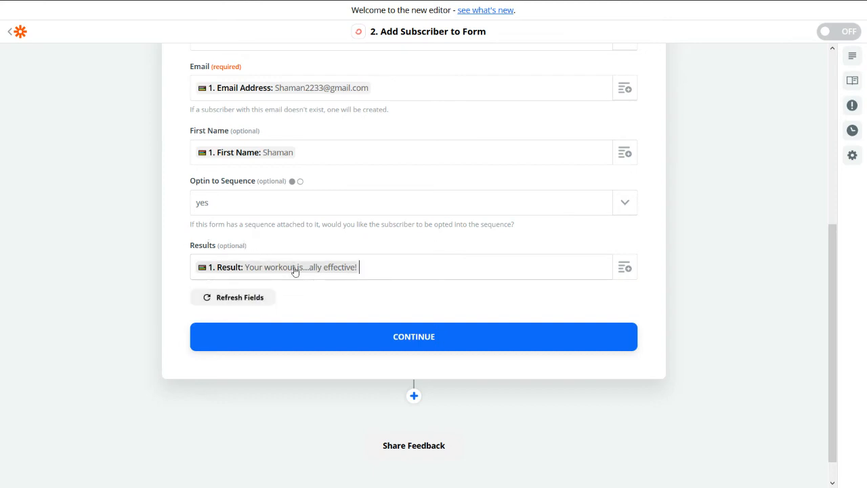
scroll(271, 257, "up", 1)
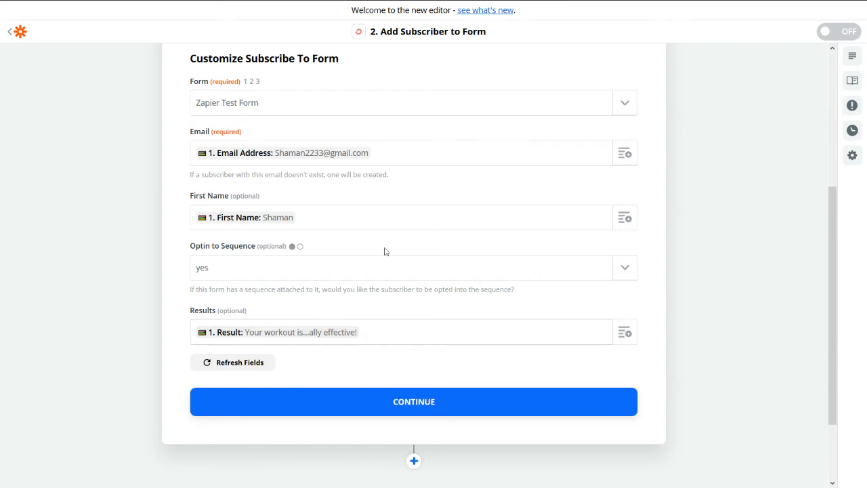
Step: Test the step, creating a ConvertKit subscriber with result 'Your workout is only partially effective!'
left_click(404, 405)
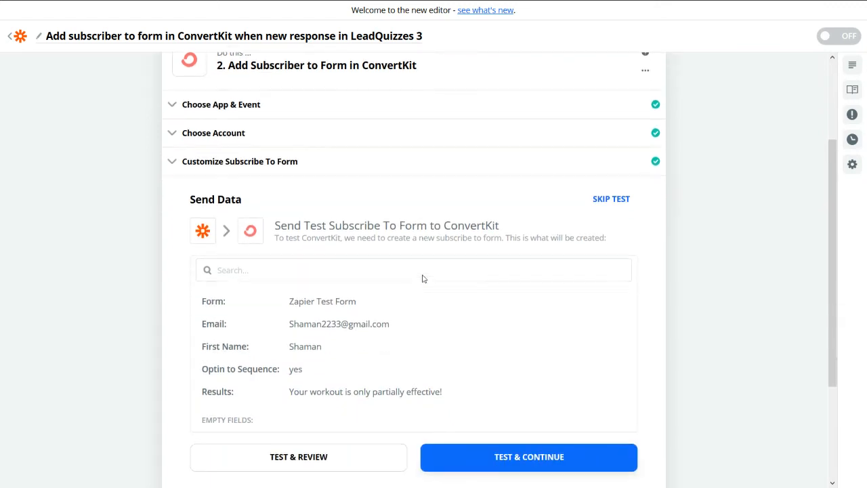
left_click(519, 385)
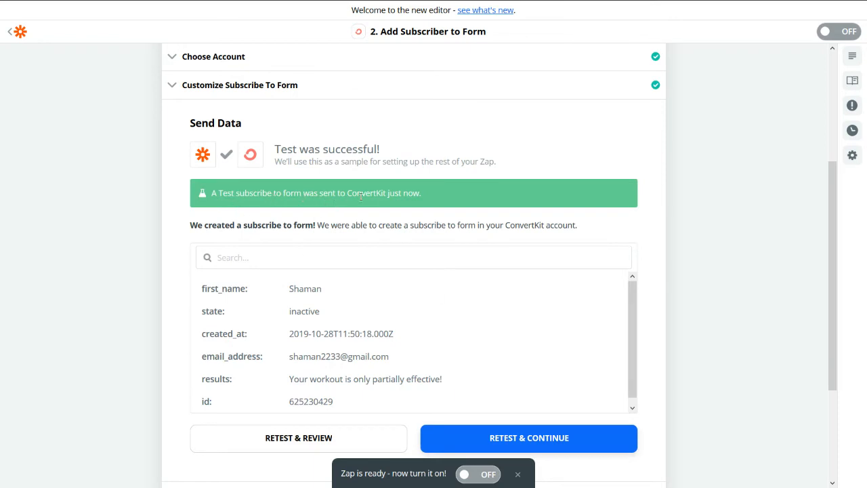
scroll(398, 271, "down", 1)
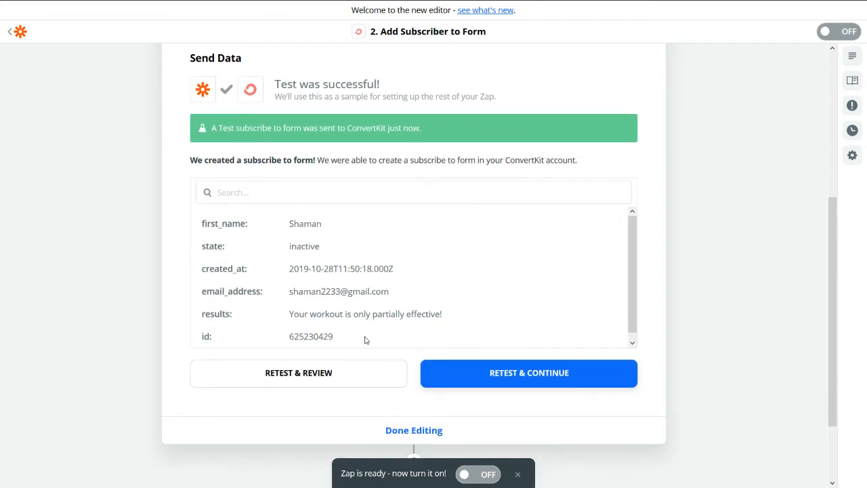
scroll(485, 291, "down", 1)
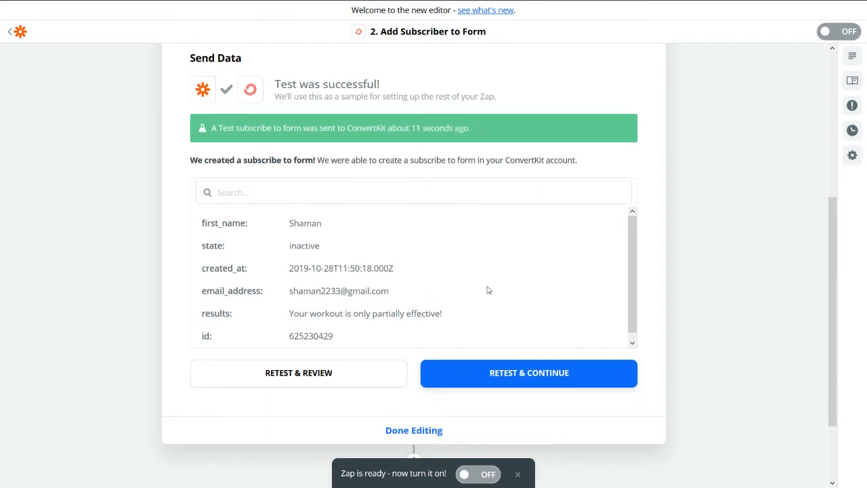
Step: Turn the Zap on and reopen the subscribe step's field mapping to review it
left_click(487, 476)
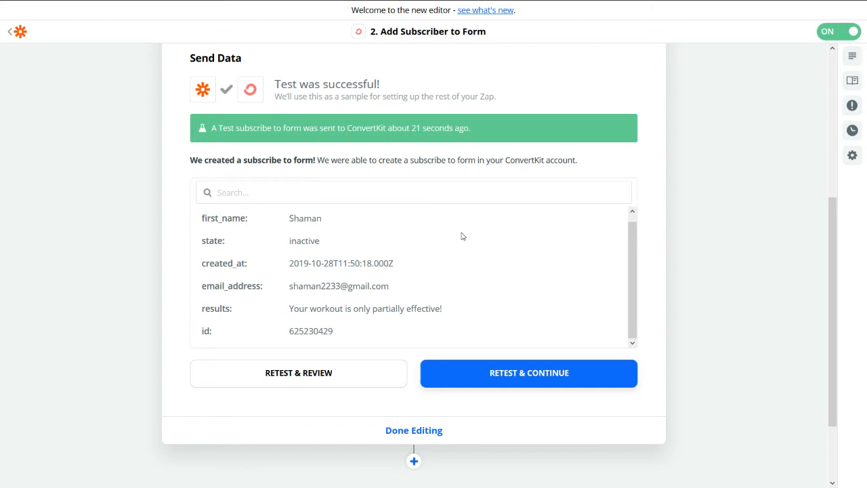
scroll(258, 92, "up", 3)
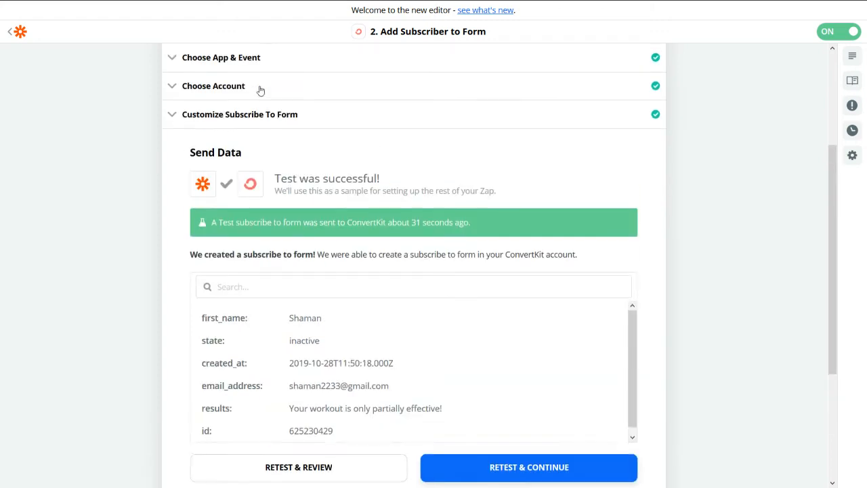
left_click(285, 162)
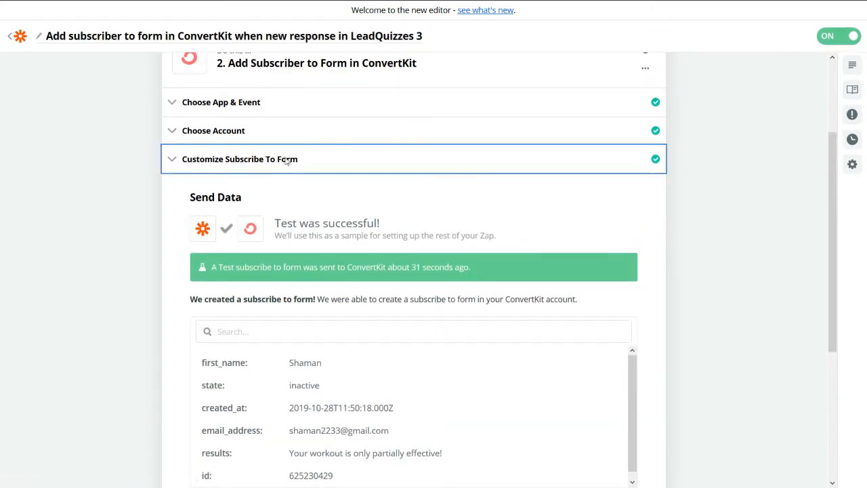
scroll(275, 292, "down", 1)
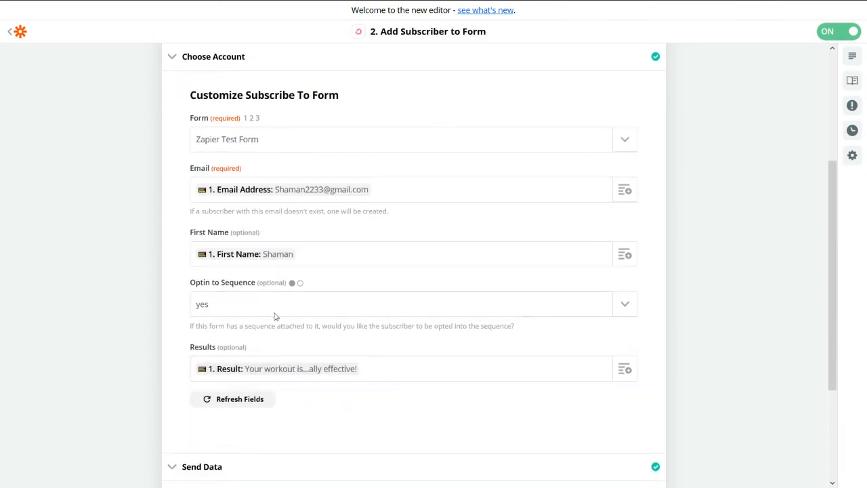
scroll(273, 316, "up", 3)
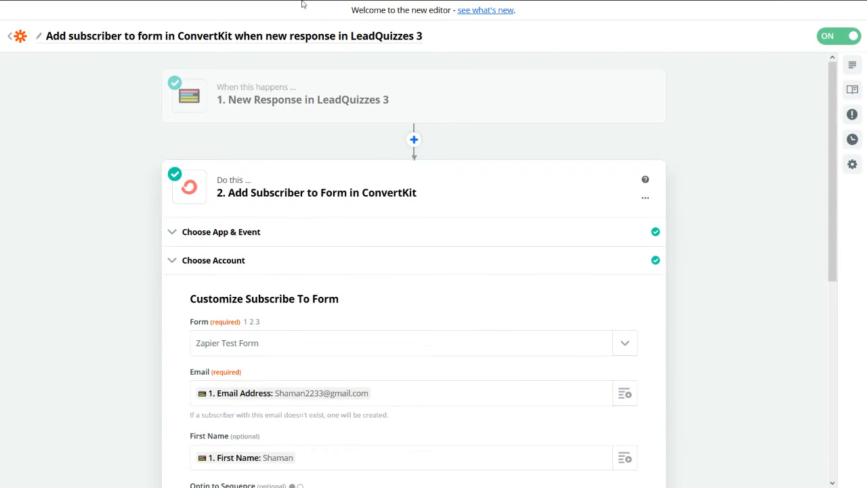
Step: Switch ConvertKit's subscriber list to Unconfirmed Subscribers to find the new Oct 28, 2019 subscriber
left_click(304, 9)
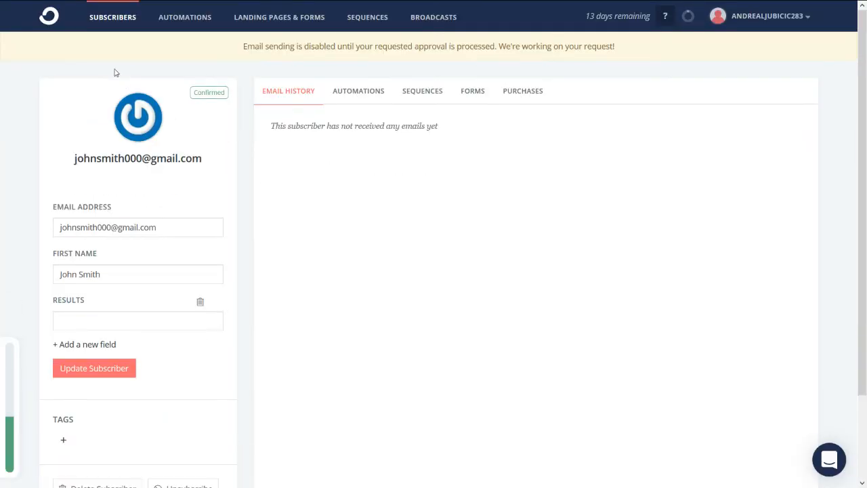
left_click(116, 24)
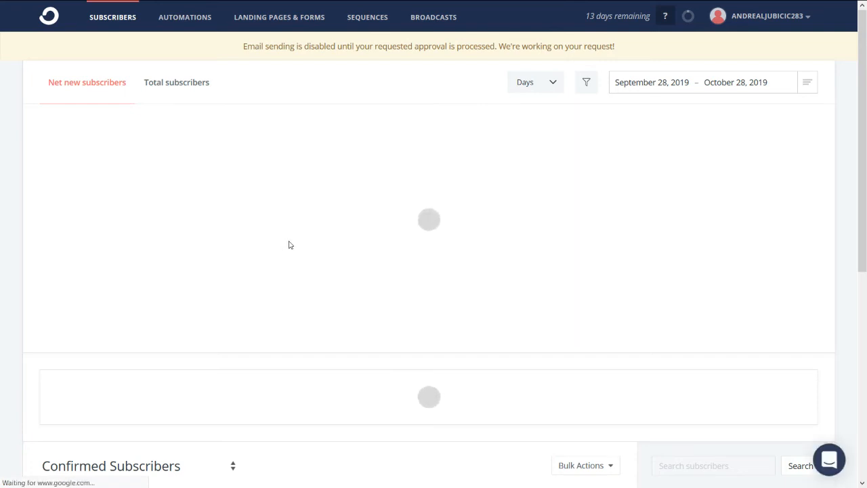
scroll(318, 207, "down", 1)
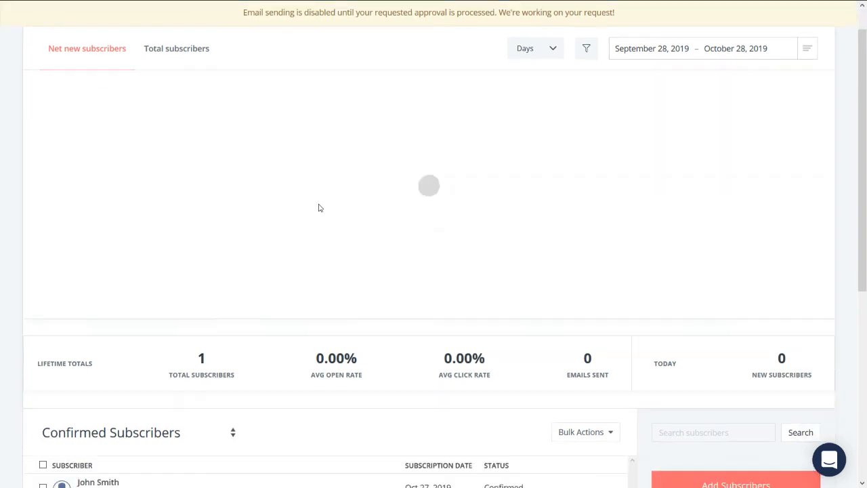
scroll(319, 208, "down", 2)
scroll(341, 228, "up", 3)
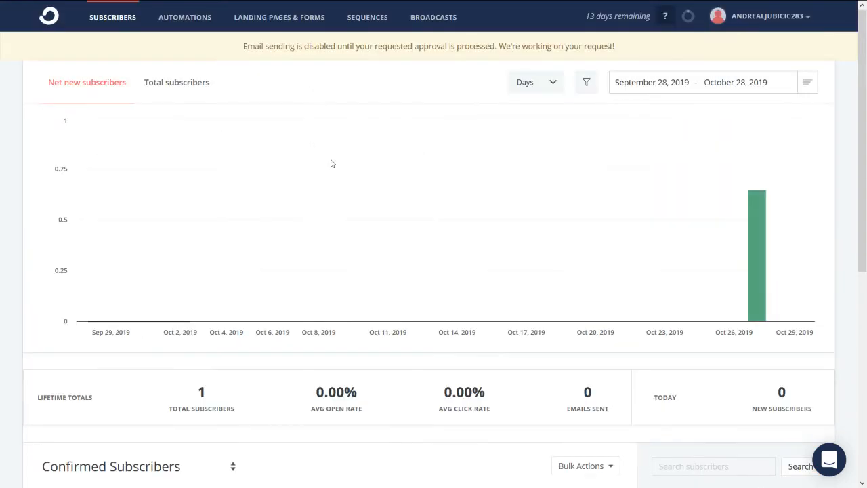
scroll(296, 150, "down", 3)
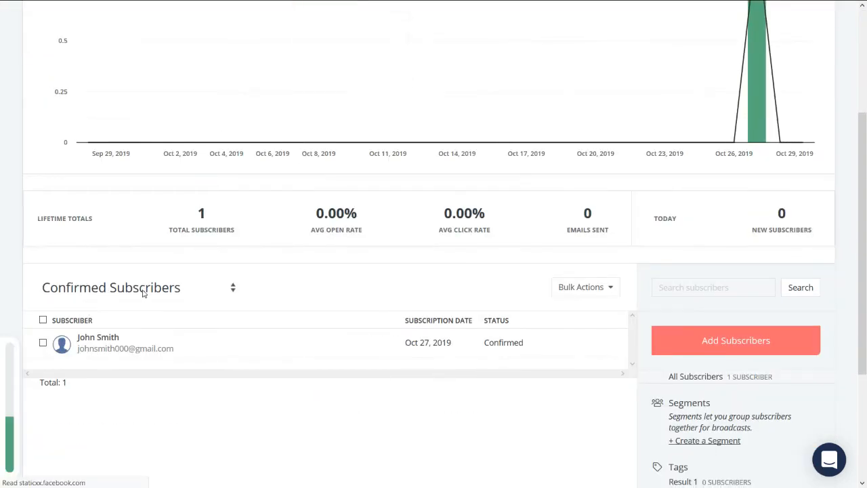
left_click(143, 294)
left_click(140, 364)
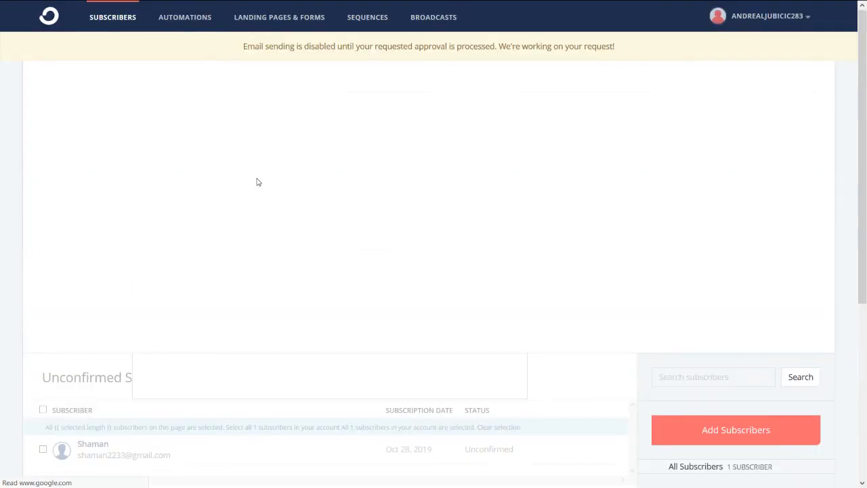
scroll(267, 172, "down", 3)
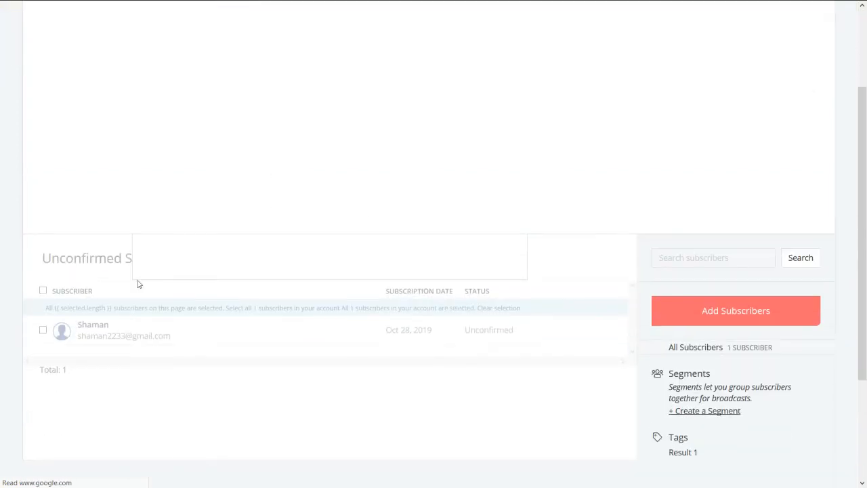
scroll(141, 335, "down", 1)
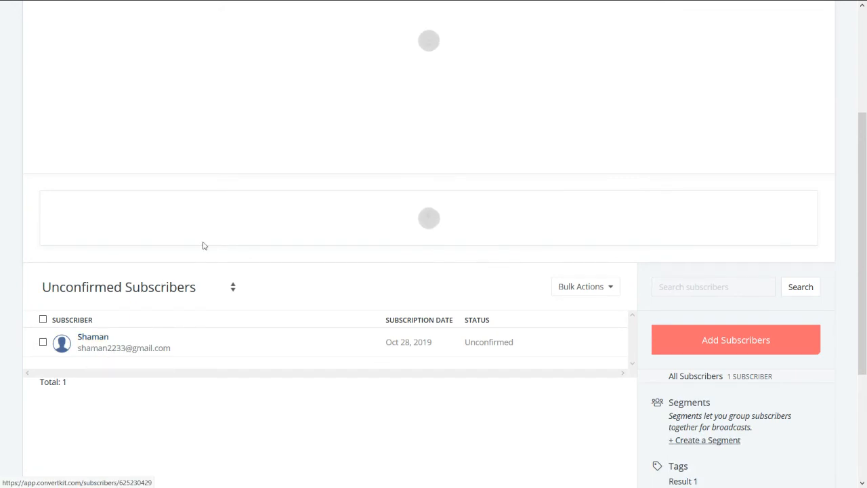
scroll(122, 262, "down", 2)
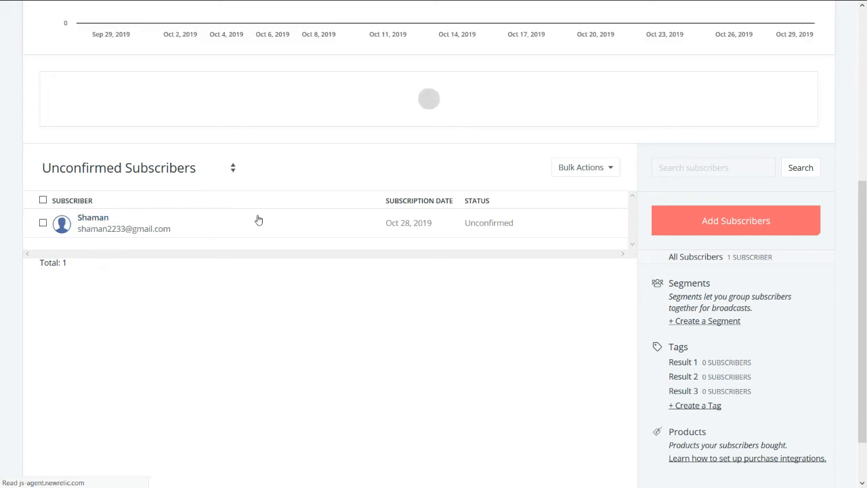
left_click(169, 231)
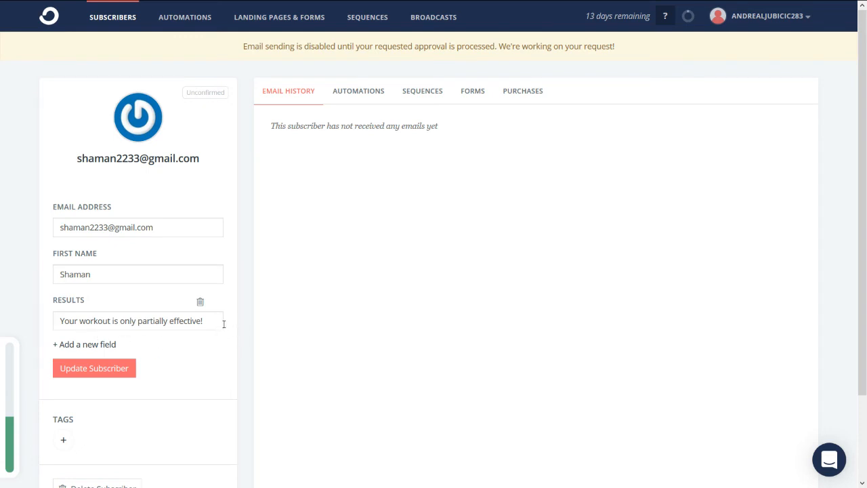
left_click(125, 19)
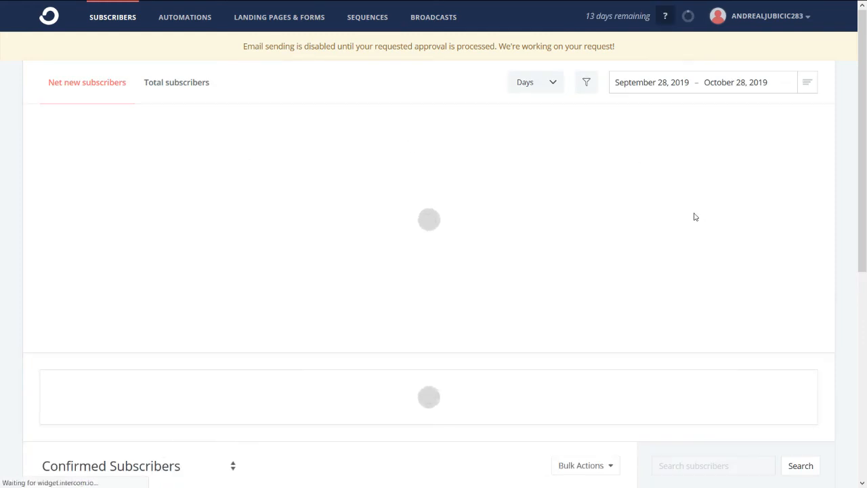
Step: Scroll through ConvertKit's sidebar to check the Result 1–3 tags
scroll(694, 240, "down", 3)
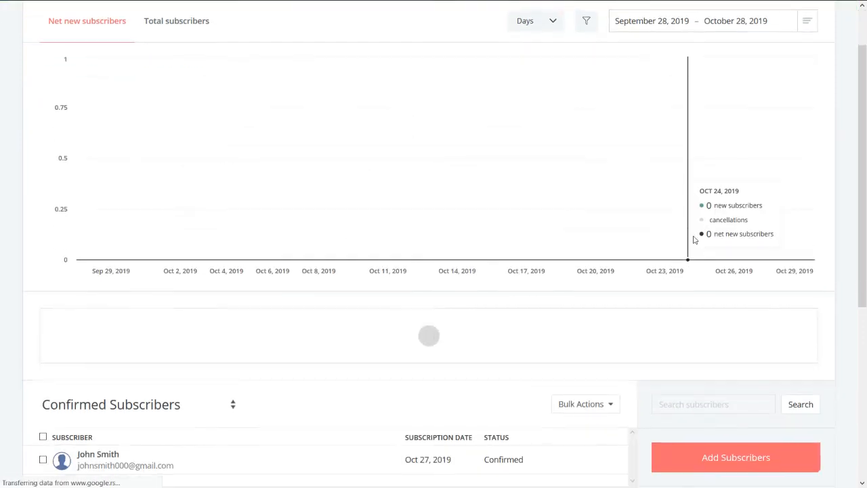
scroll(694, 240, "down", 2)
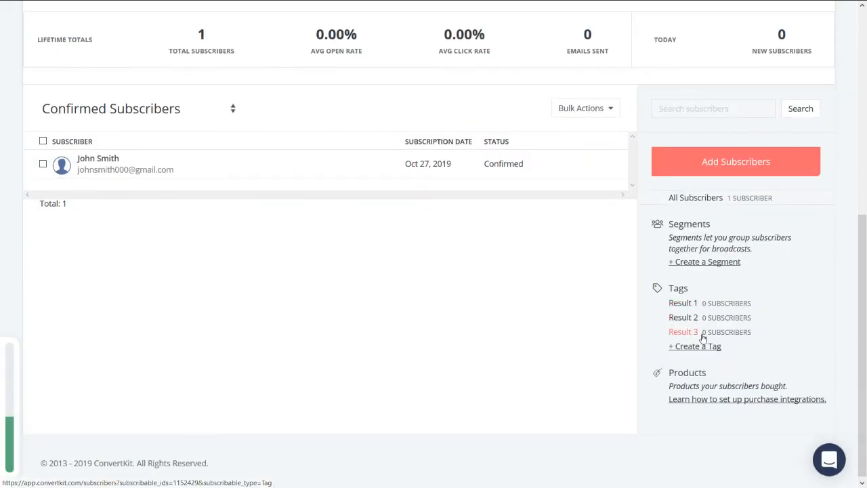
scroll(678, 324, "up", 2)
scroll(678, 324, "up", 4)
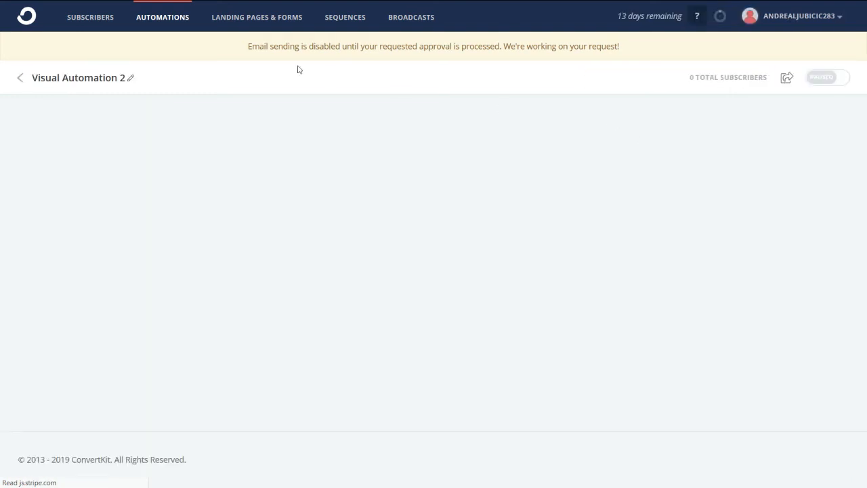
Step: Rename the automation to 'Effective Workout Quiz Result1 Tagging'
left_click(130, 79)
double_click(107, 79)
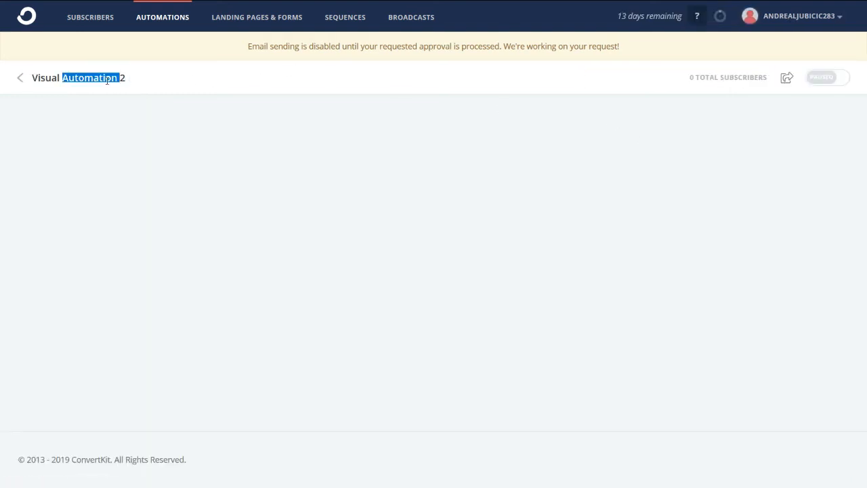
triple_click(108, 78)
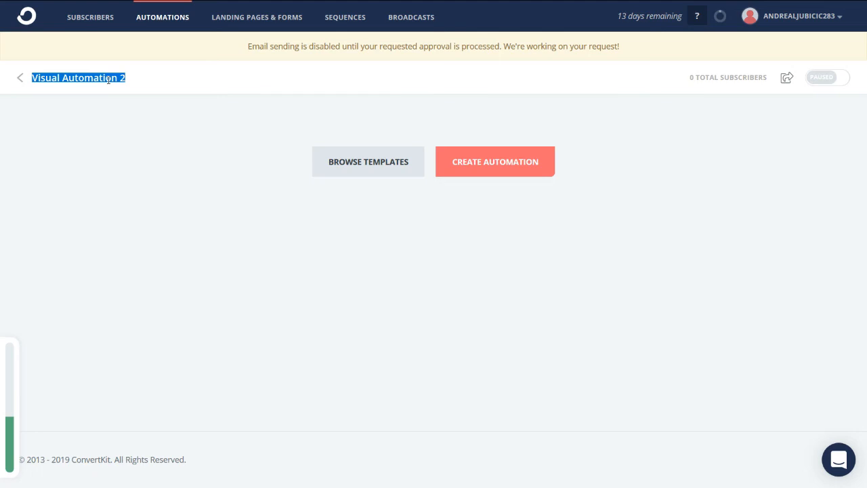
type("E")
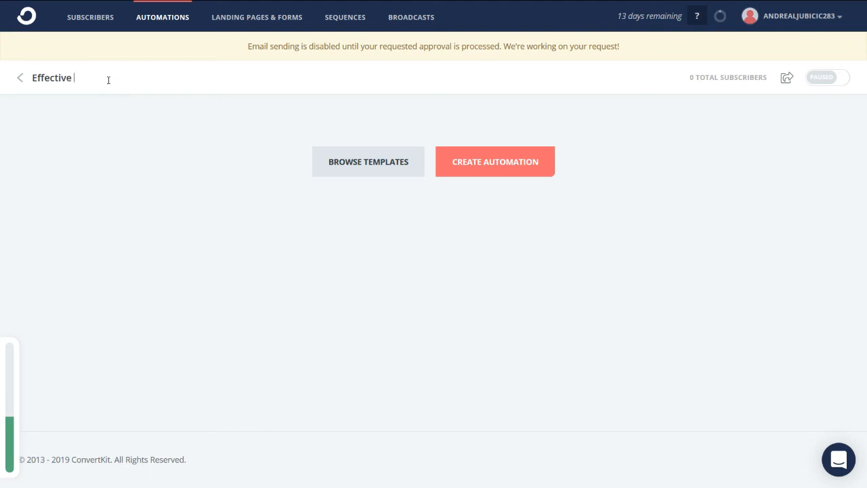
type("ffective Workout Quiz Result1")
type("Tagging")
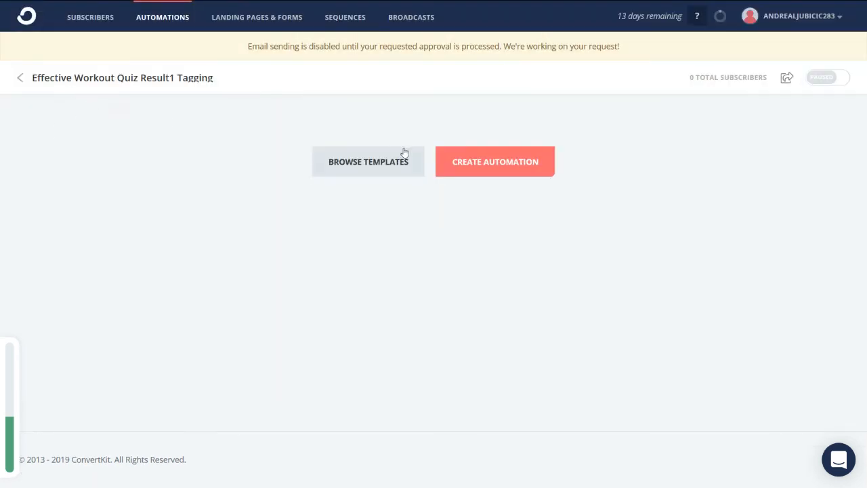
Step: Add a 'Joins a form' trigger for Zapier Test Form to start the automation
left_click(511, 170)
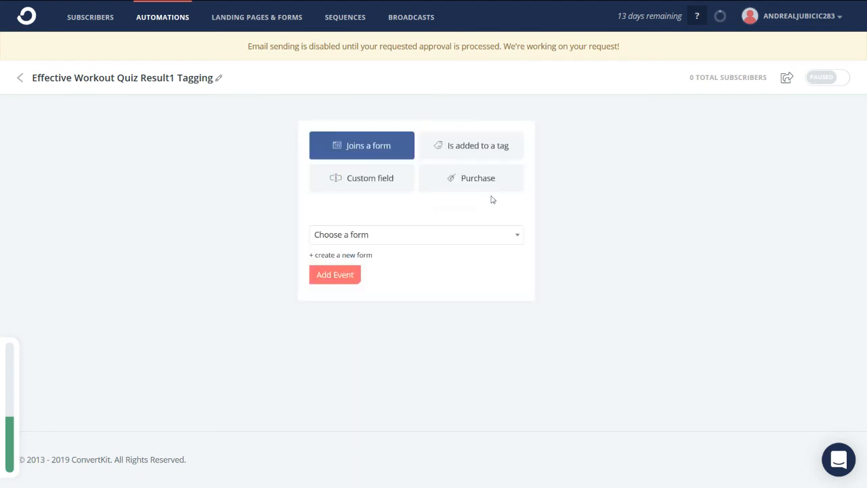
left_click(388, 236)
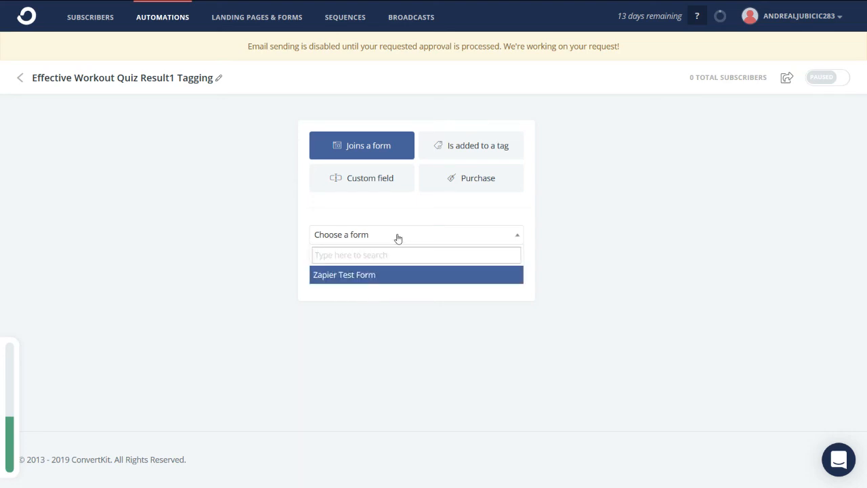
left_click(360, 280)
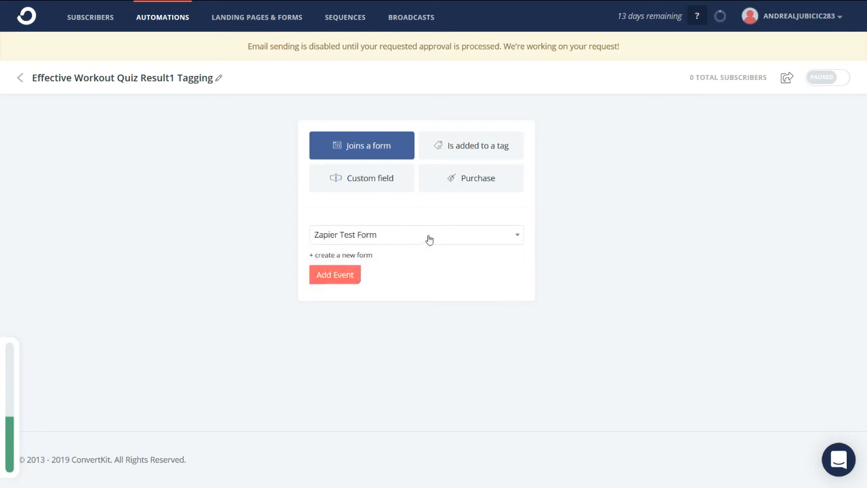
left_click(344, 276)
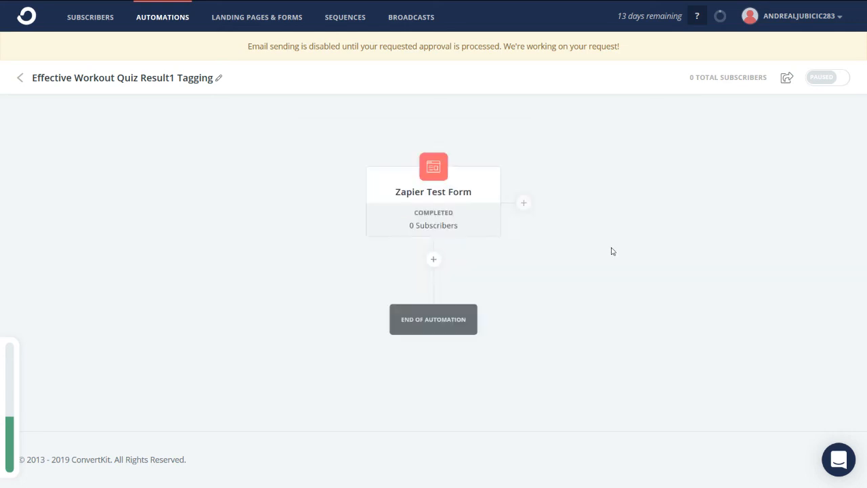
Step: Below the form trigger, add an event: when custom field Results changes to a value
left_click(434, 260)
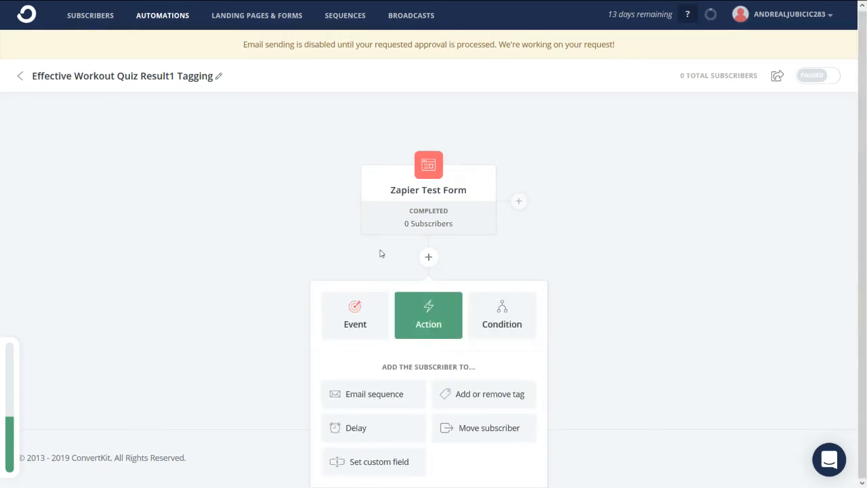
left_click(353, 317)
scroll(515, 264, "down", 1)
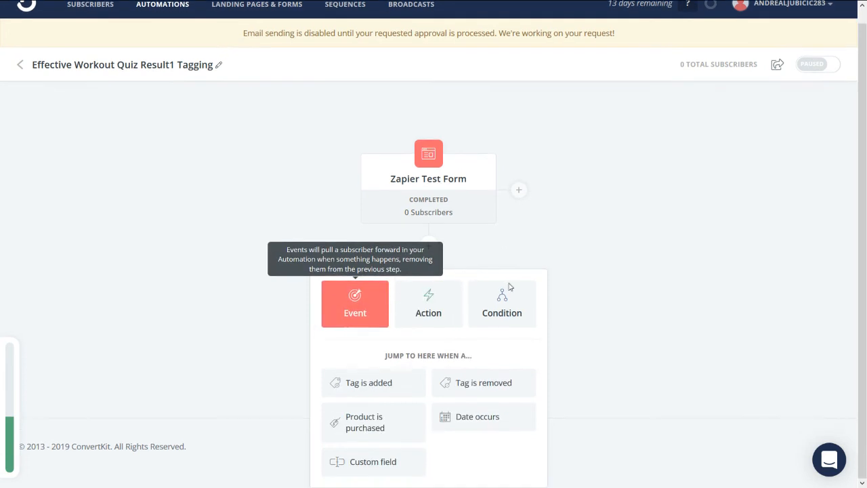
left_click(364, 461)
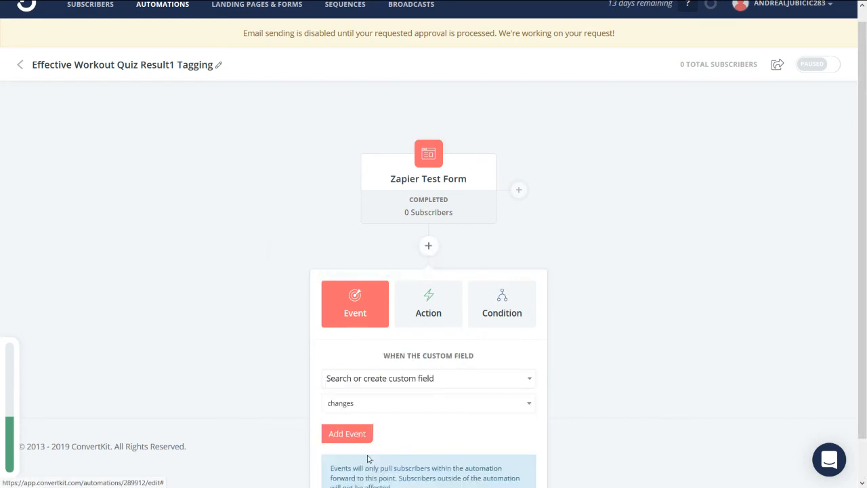
scroll(463, 268, "down", 1)
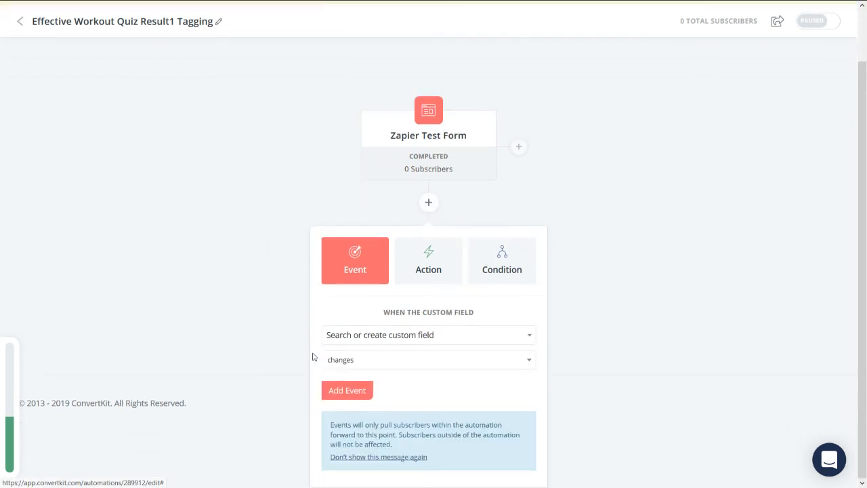
left_click(406, 337)
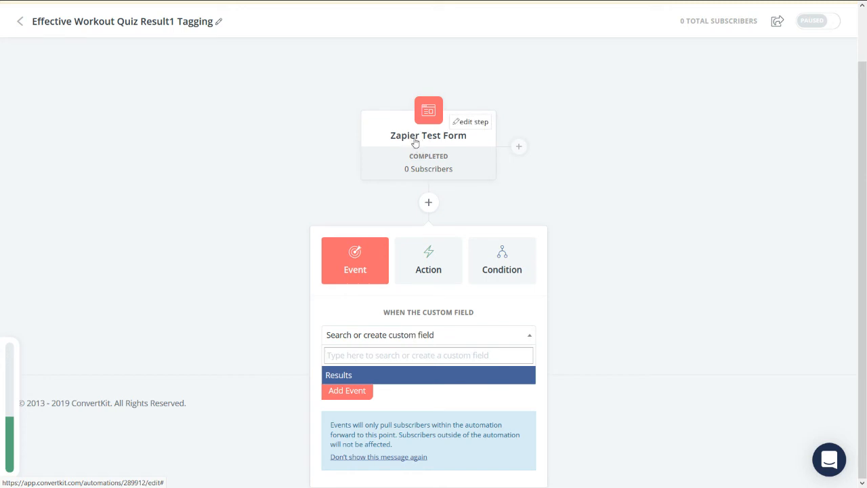
left_click(370, 376)
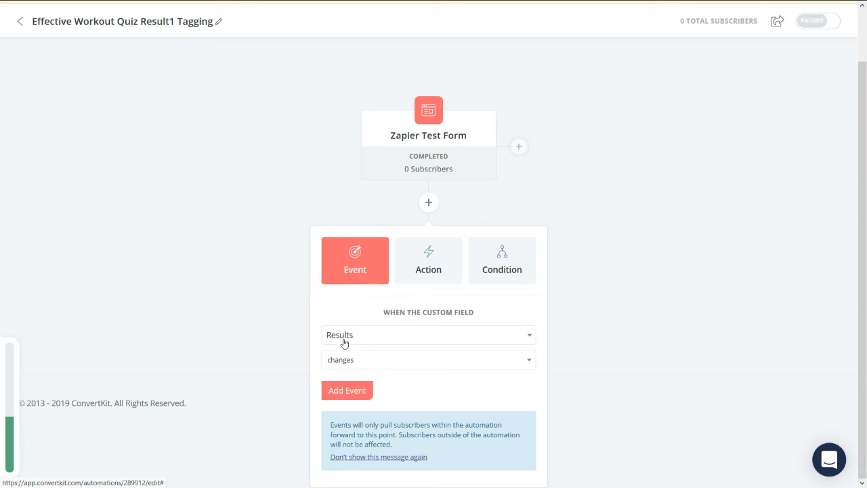
left_click(378, 362)
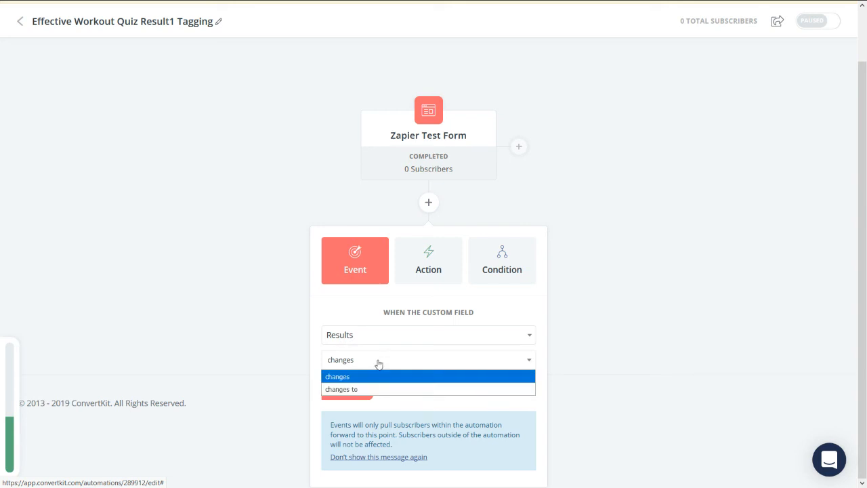
left_click(365, 389)
scroll(379, 380, "down", 1)
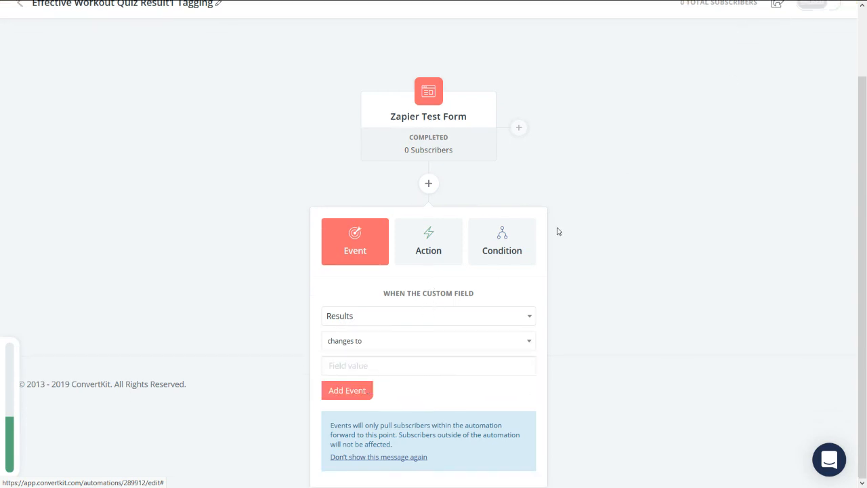
scroll(658, 89, "up", 3)
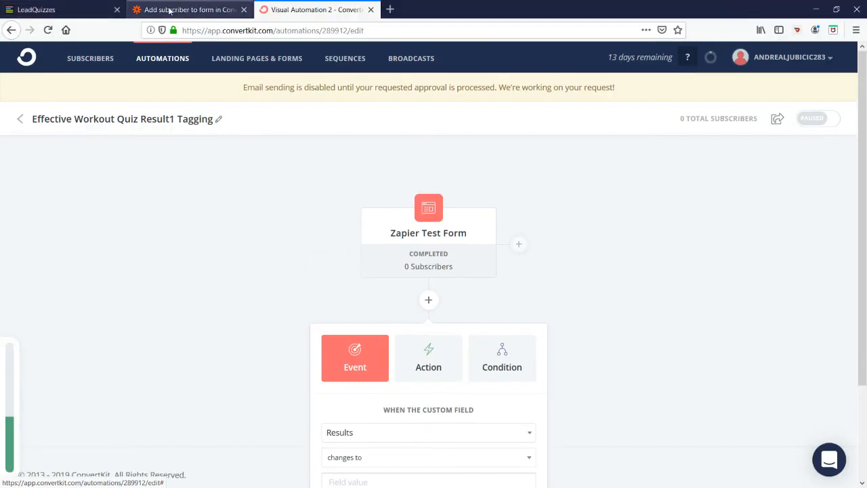
Step: Check which quiz Result value feeds Zapier's Results field, then switch to LeadQuizzes
left_click(170, 10)
scroll(339, 244, "down", 5)
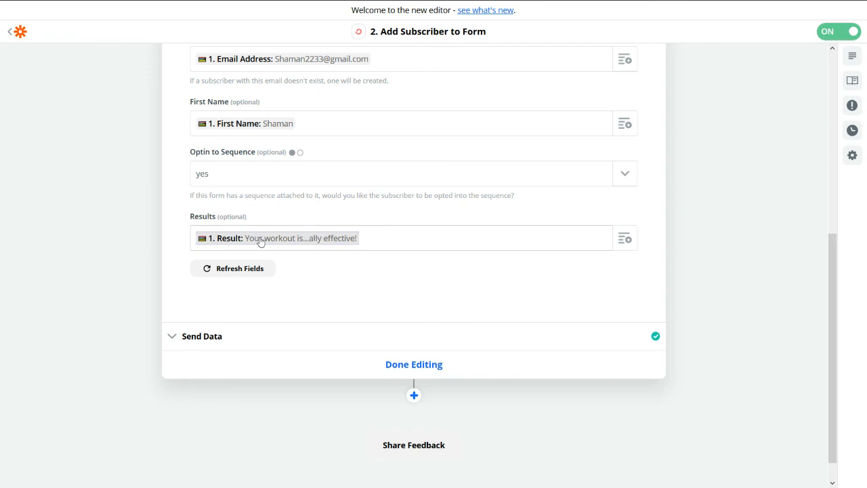
left_click(313, 239)
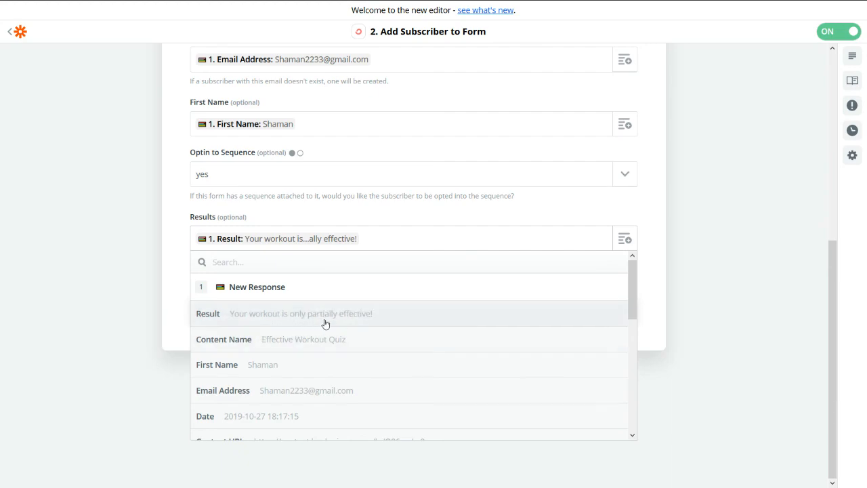
scroll(432, 206, "up", 5)
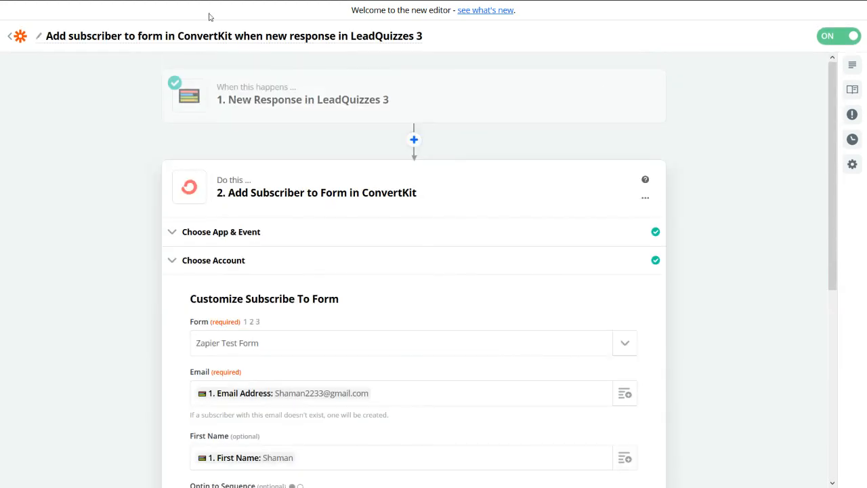
left_click(84, 14)
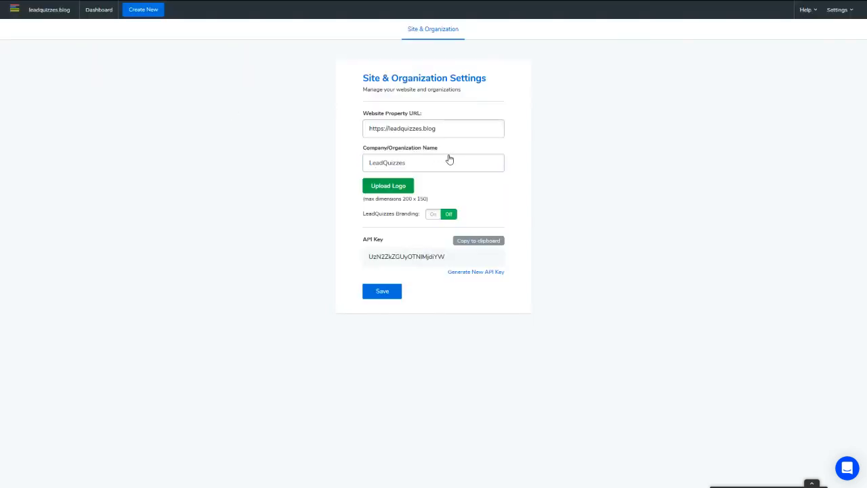
Step: Copy the Effective Workout Quiz's 'only partially effective' result title from LeadQuizzes, then return to ConvertKit
left_click(450, 159)
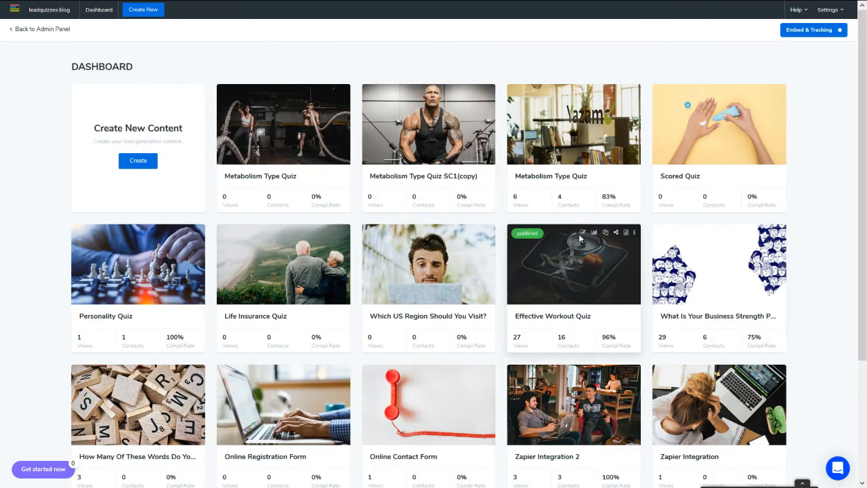
left_click(427, 226)
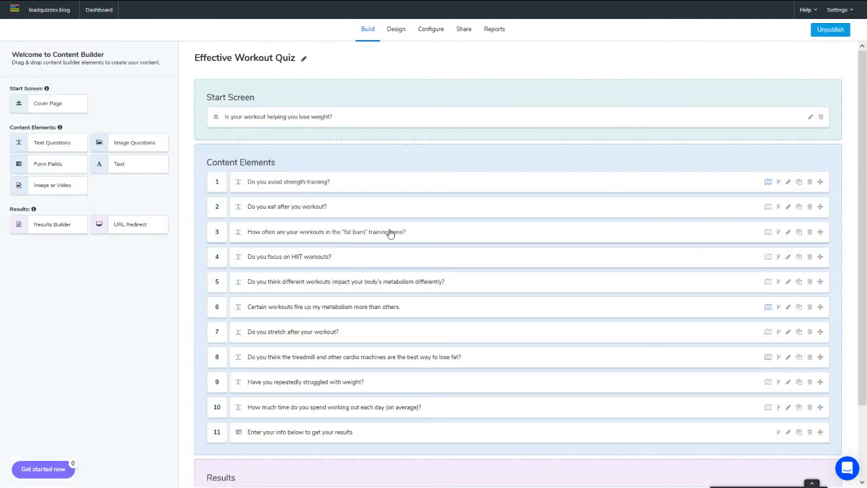
scroll(393, 236, "down", 1)
scroll(395, 236, "down", 1)
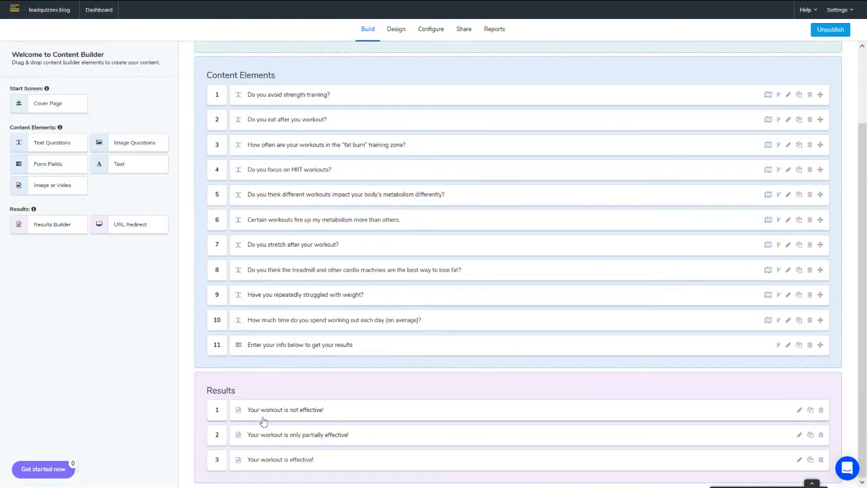
left_click(303, 439)
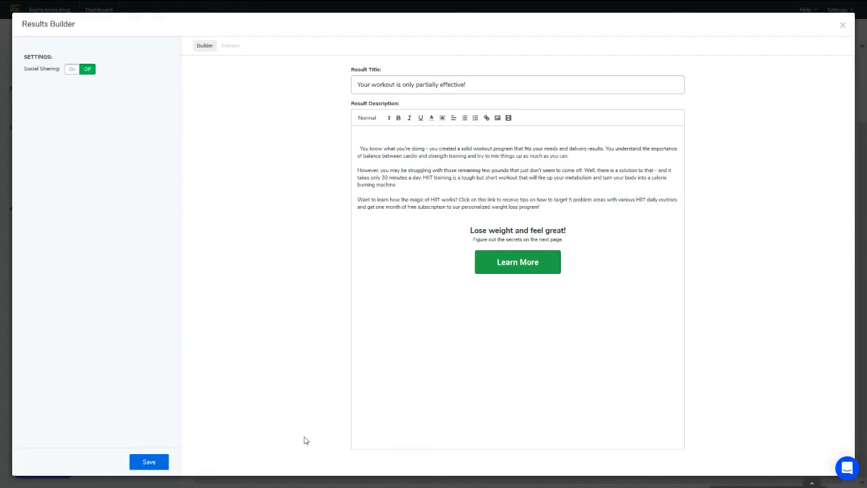
triple_click(455, 92)
key("ctrl+c")
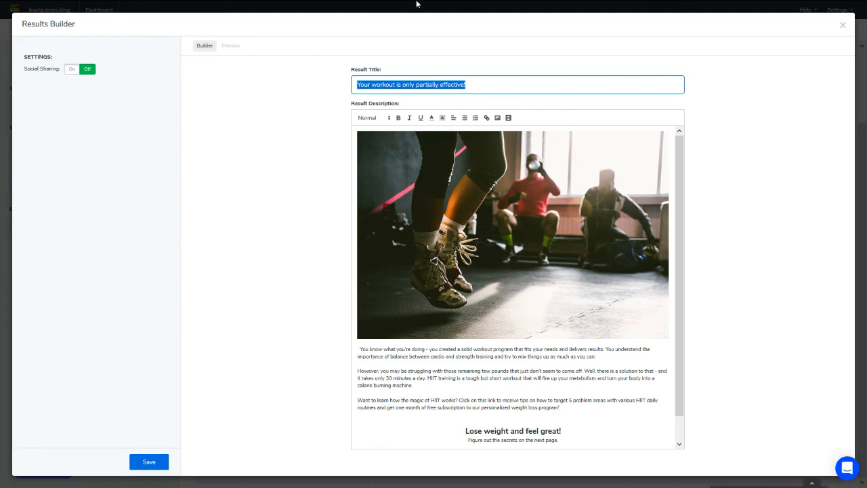
left_click(322, 10)
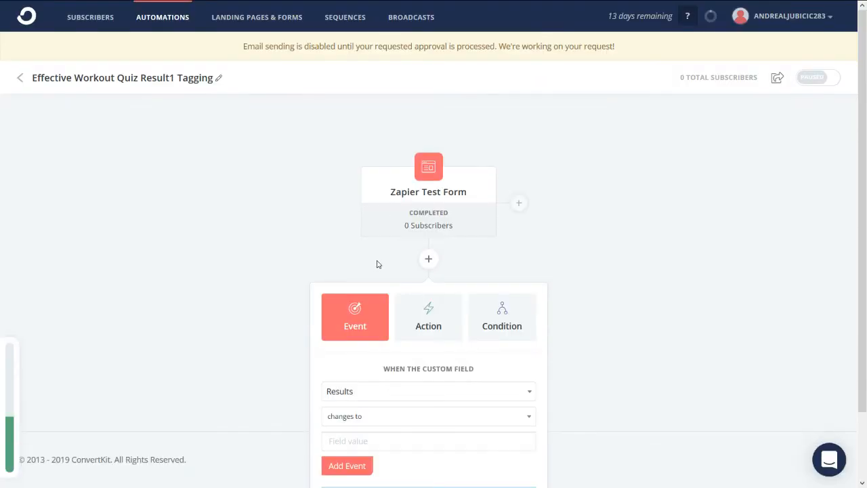
Step: Paste 'Your workout is only partially effective!' as the Results value and add the event
scroll(377, 264, "down", 1)
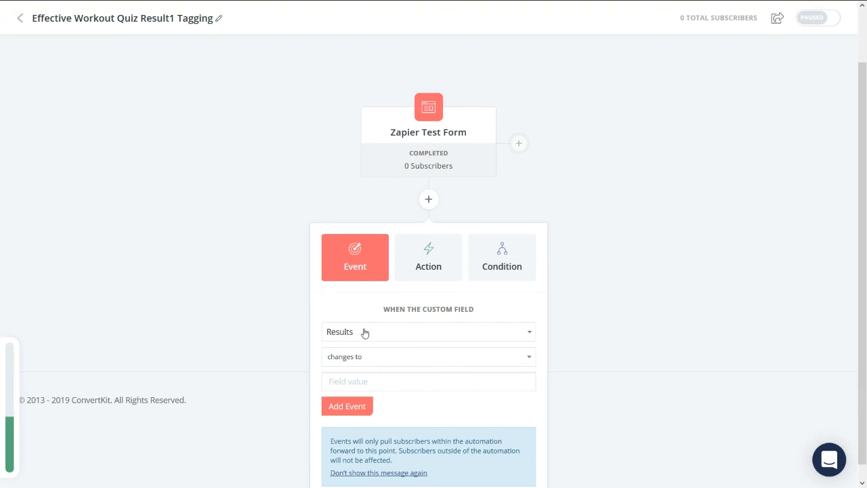
left_click(390, 381)
key("ctrl+v")
scroll(488, 329, "down", 1)
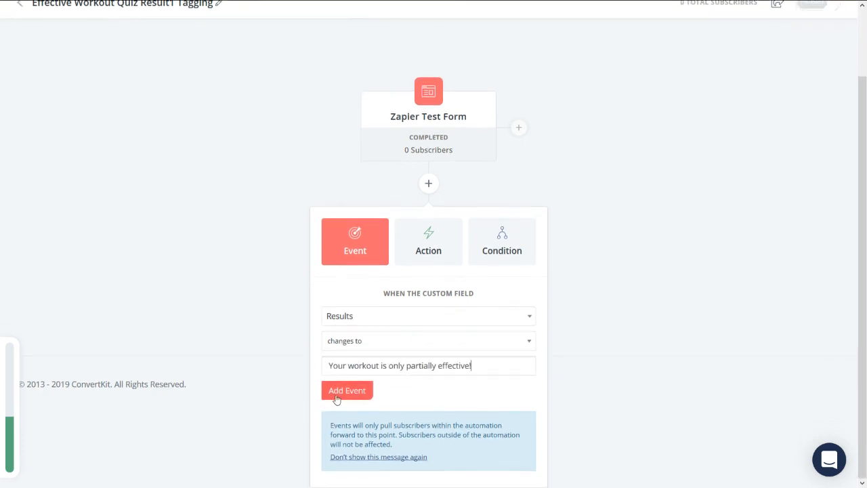
left_click(342, 391)
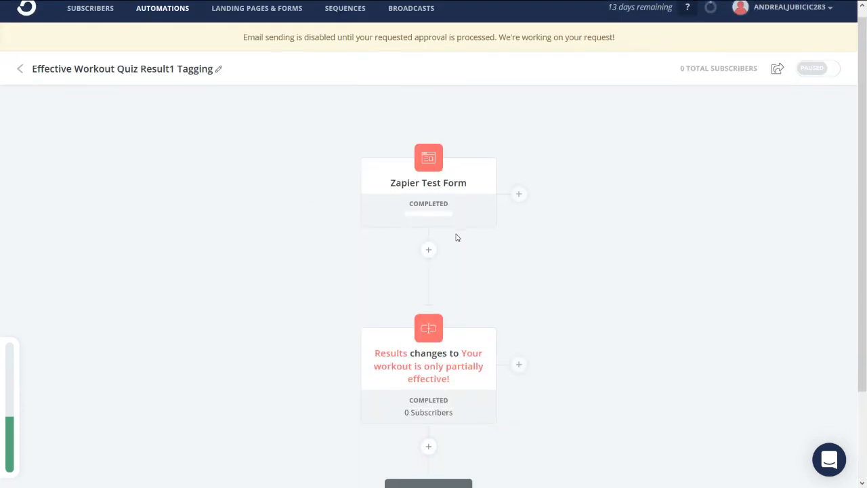
scroll(456, 238, "down", 2)
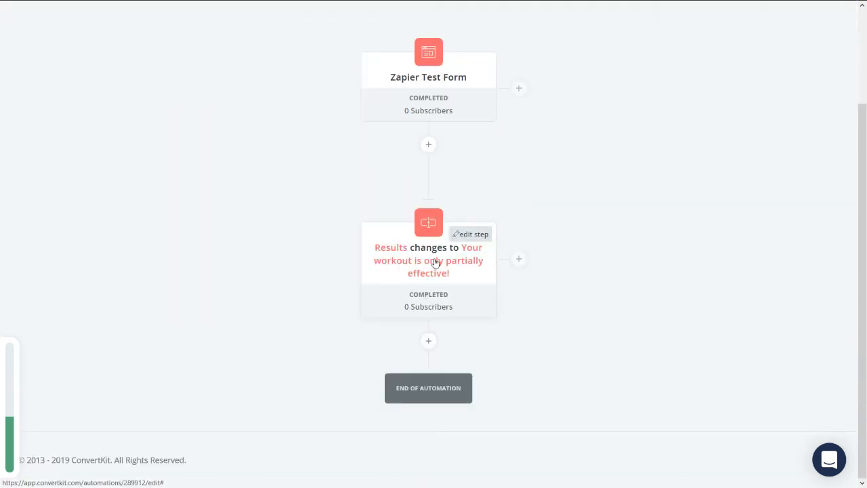
Step: Add an Add or remove tag action after the event that tags subscribers with Result 1
left_click(429, 342)
scroll(474, 284, "down", 2)
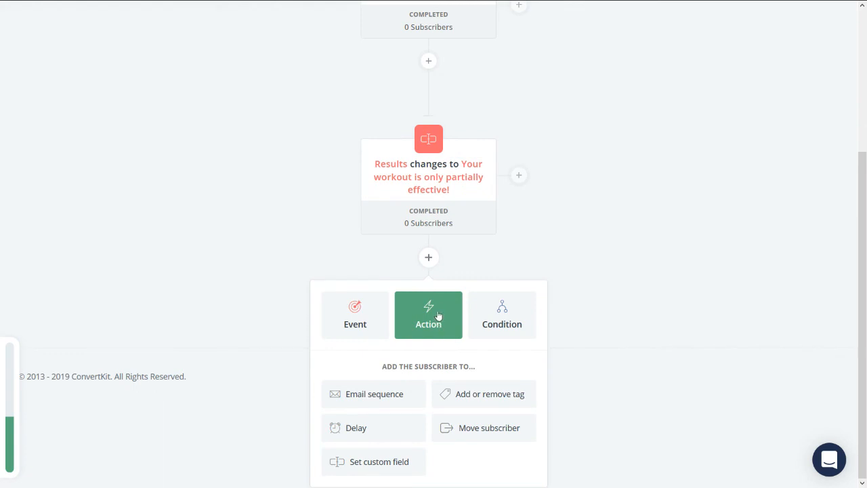
left_click(490, 397)
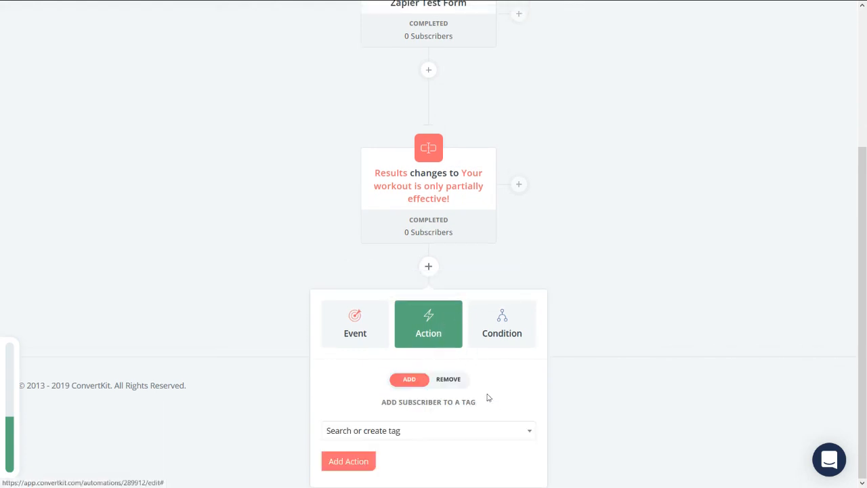
left_click(366, 434)
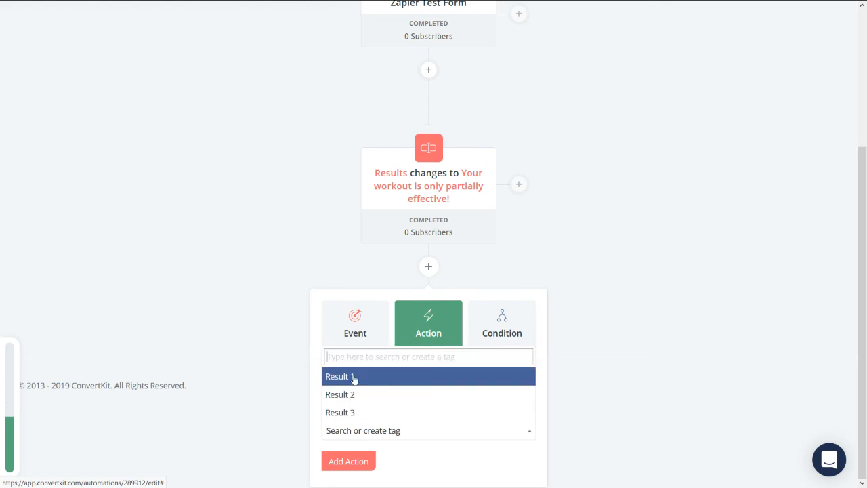
left_click(353, 378)
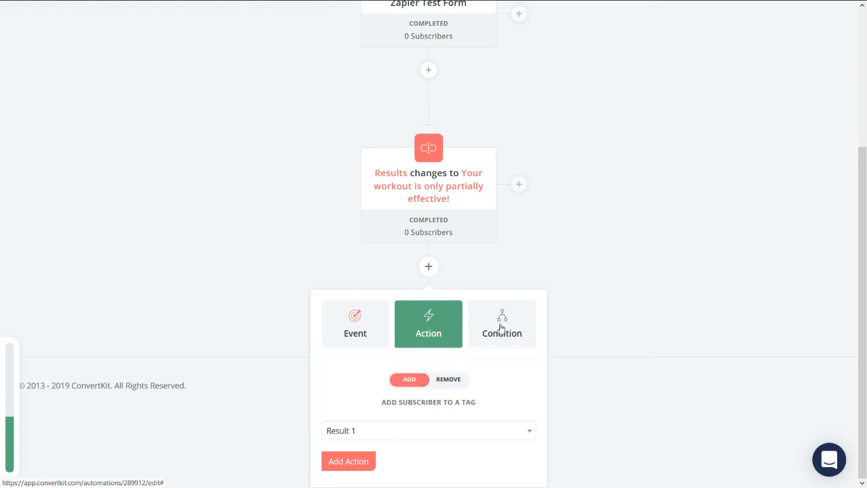
left_click(342, 461)
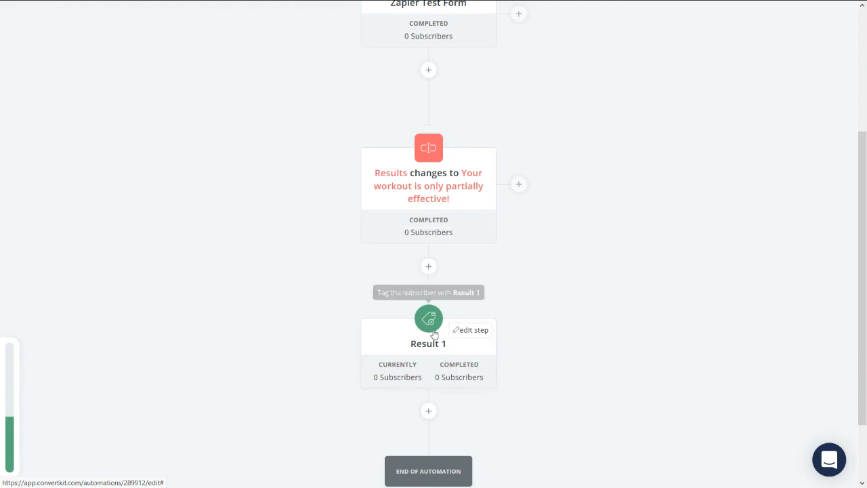
scroll(678, 175, "up", 3)
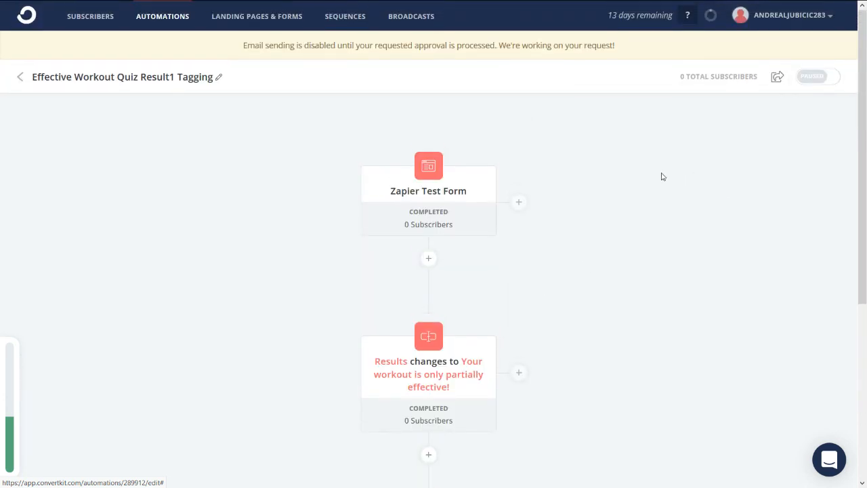
Step: Switch the Result1 Tagging automation from Paused to live and confirm
left_click(827, 78)
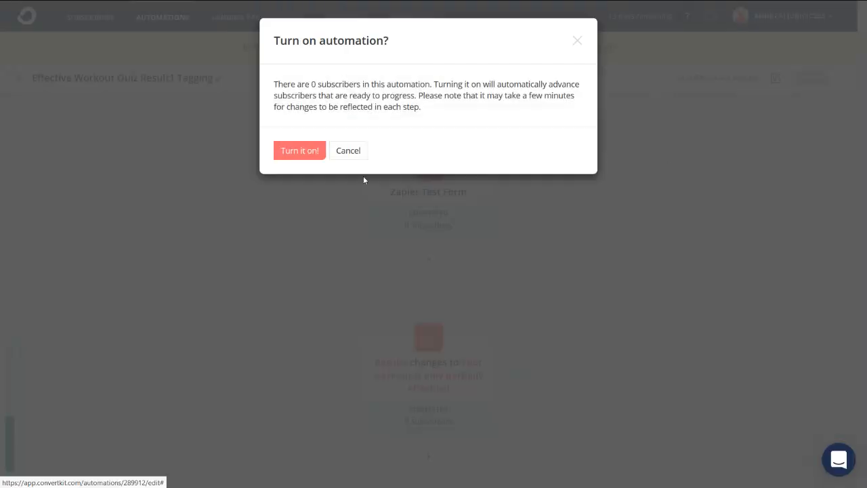
left_click(301, 155)
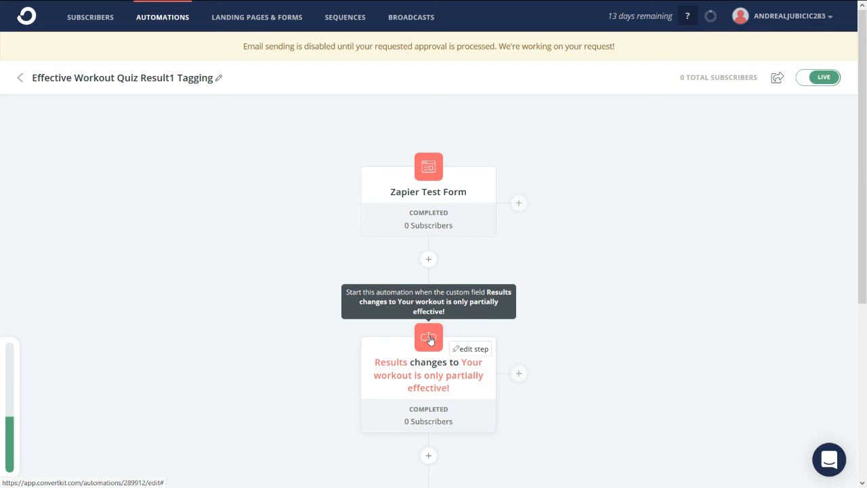
scroll(427, 359, "down", 1)
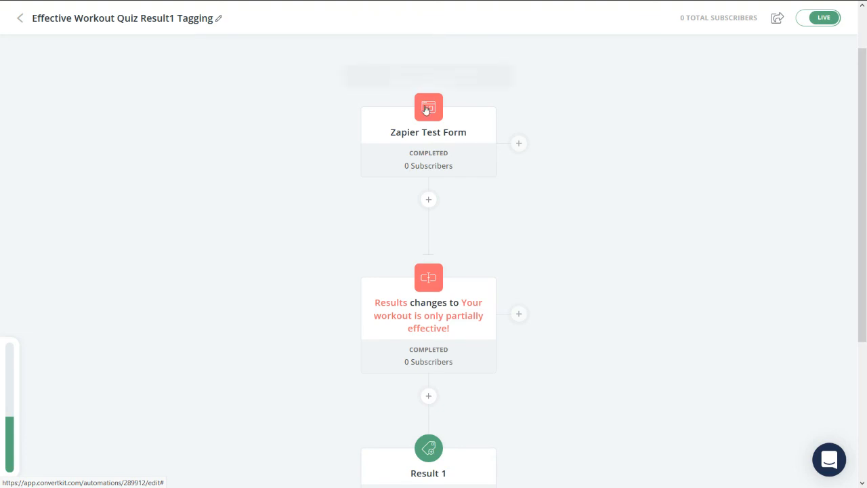
mouse_move(424, 276)
scroll(442, 237, "down", 1)
scroll(440, 223, "down", 1)
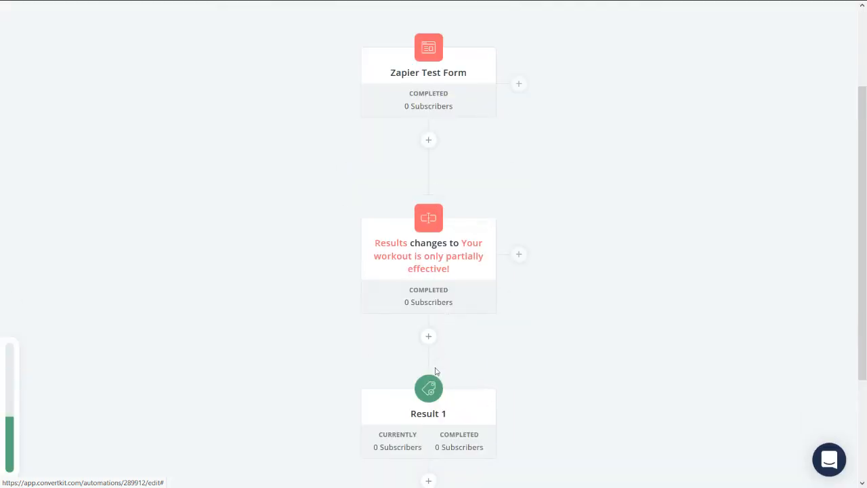
mouse_move(429, 393)
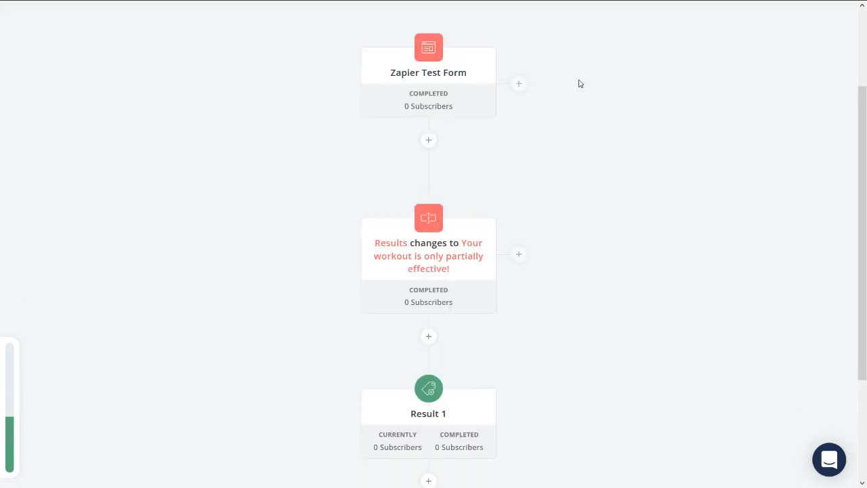
scroll(610, 78, "up", 3)
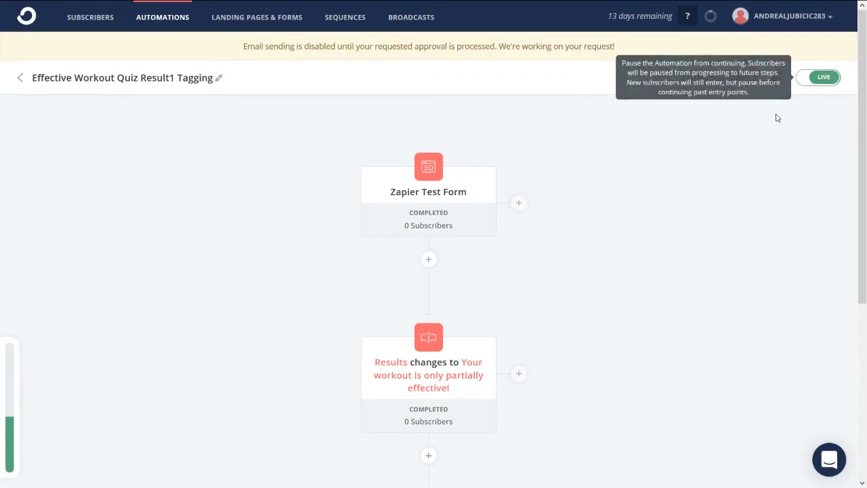